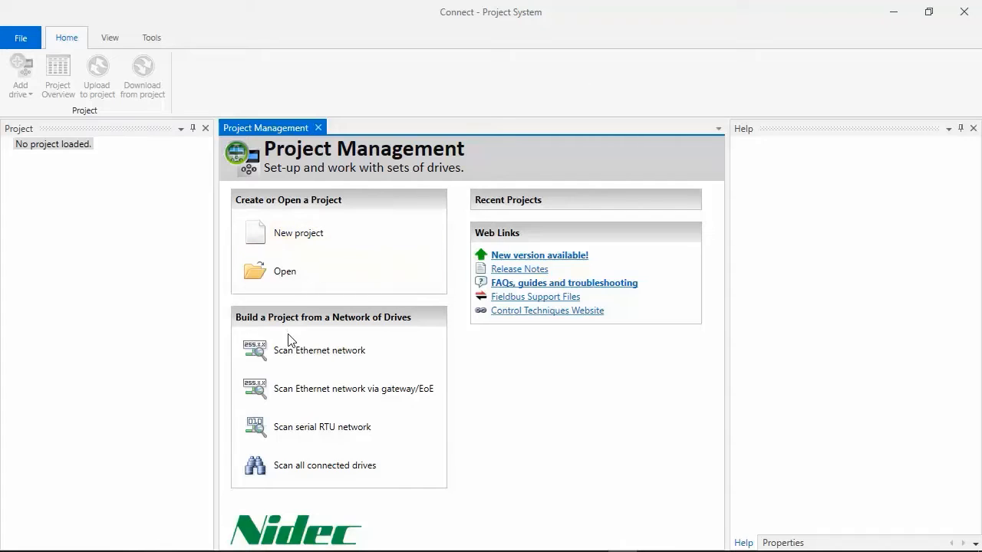
Step: Scan the Ethernet network for drives and assign the unreachable SI-Ethernet device the IP address 10.10.1.20
click(311, 355)
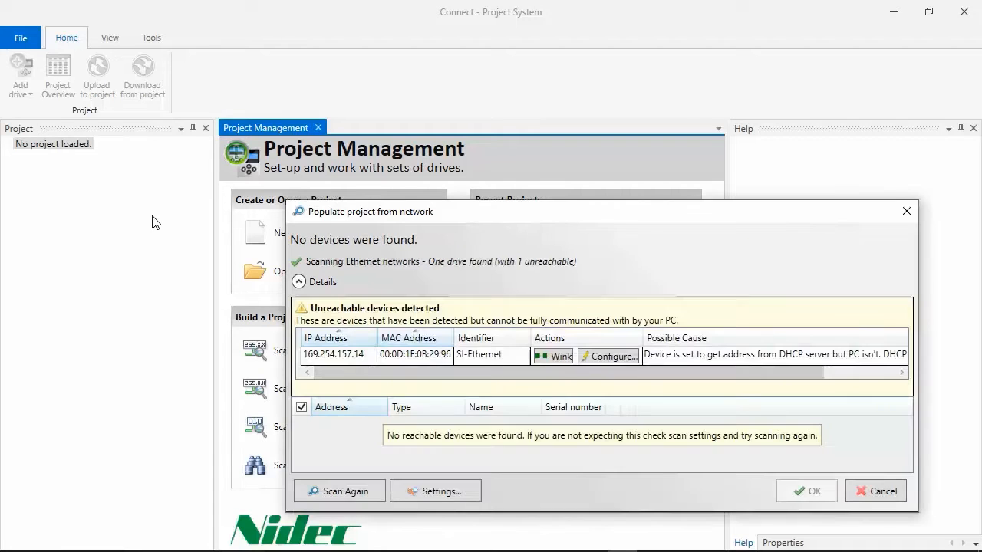
drag(450, 217, 376, 121)
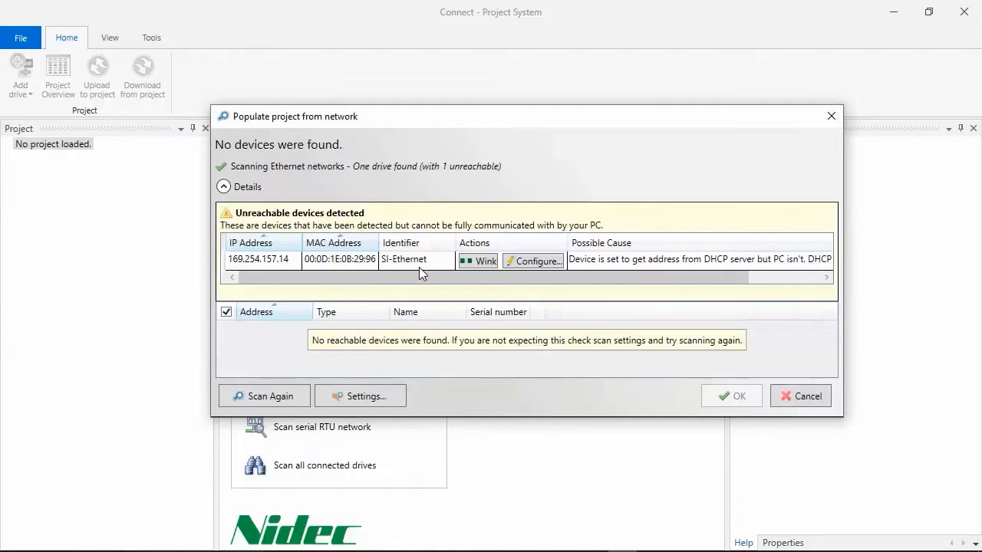
click(534, 261)
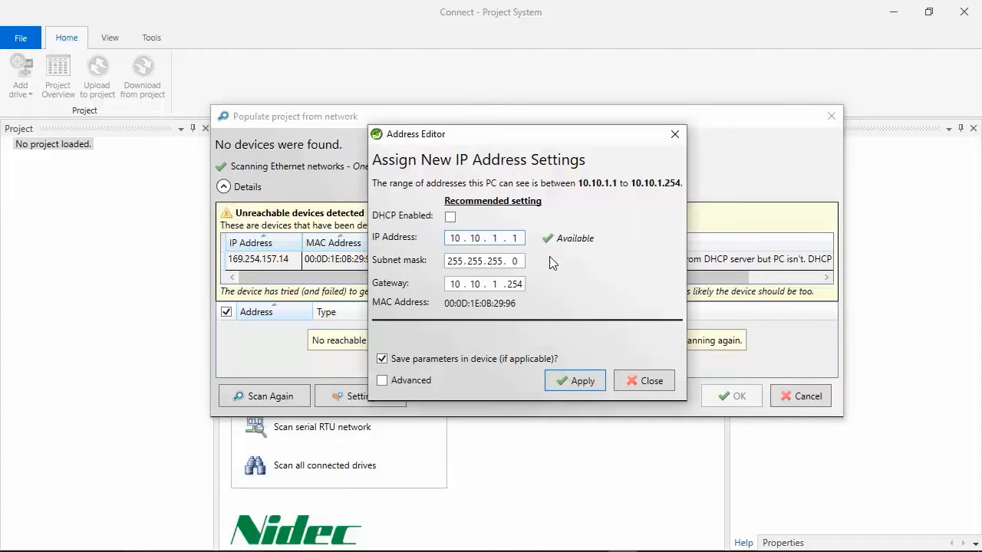
double_click(518, 238)
text(20)
click(566, 387)
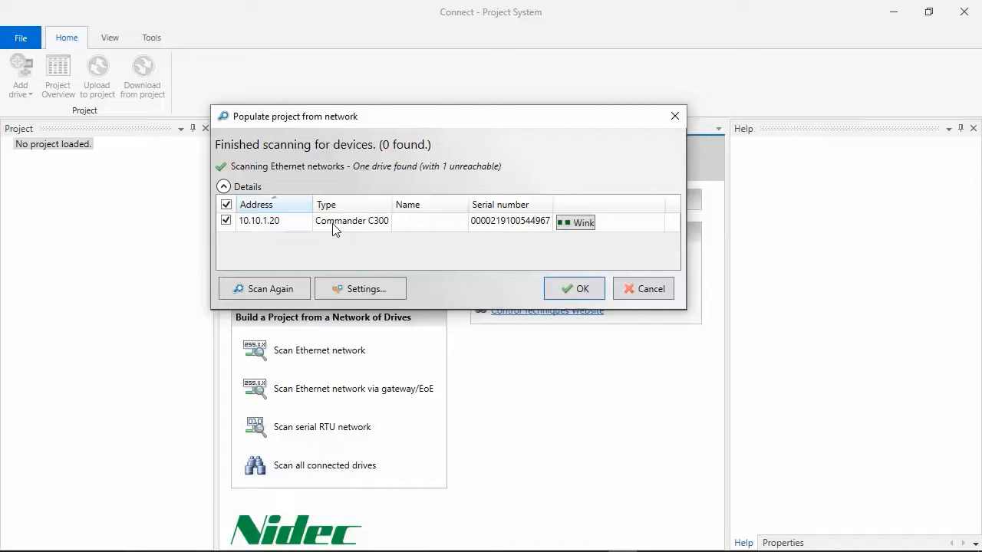
Step: Create the project from the detected Commander C300 at 10.10.1.20 and go online with the drive
click(573, 292)
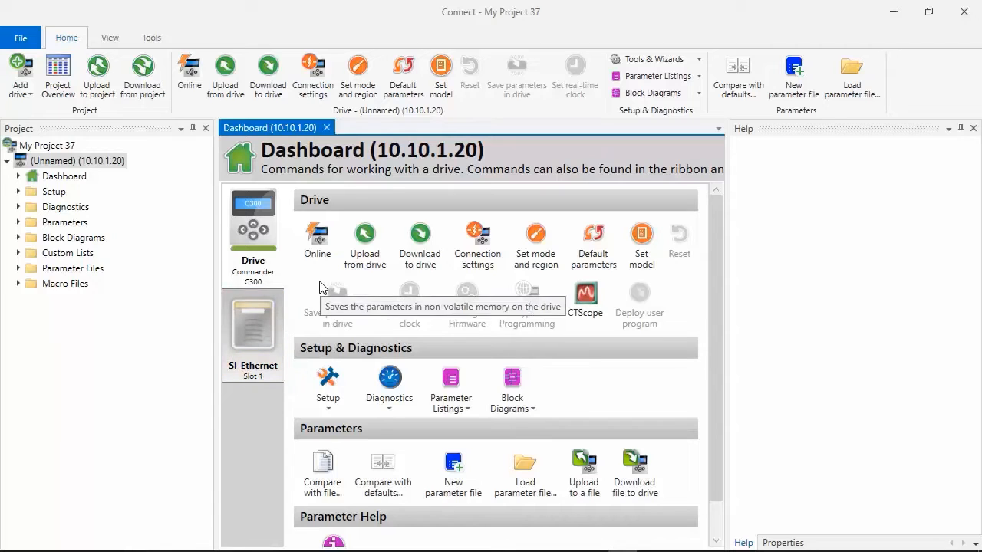
click(321, 245)
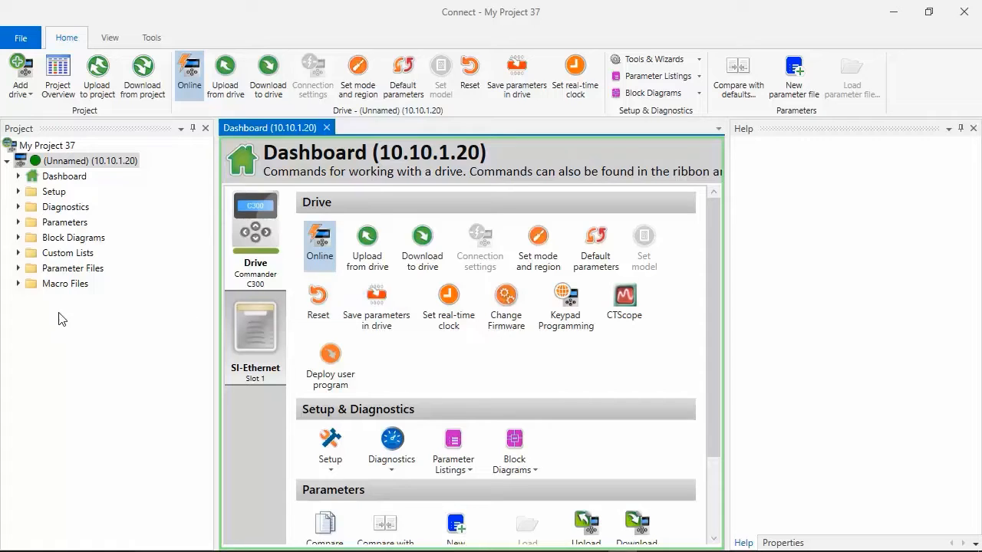
Step: Set Drive Configuration (00.005) in the drive's Menu 00 Quick Setup parameters to Preset and return to the dashboard
click(17, 223)
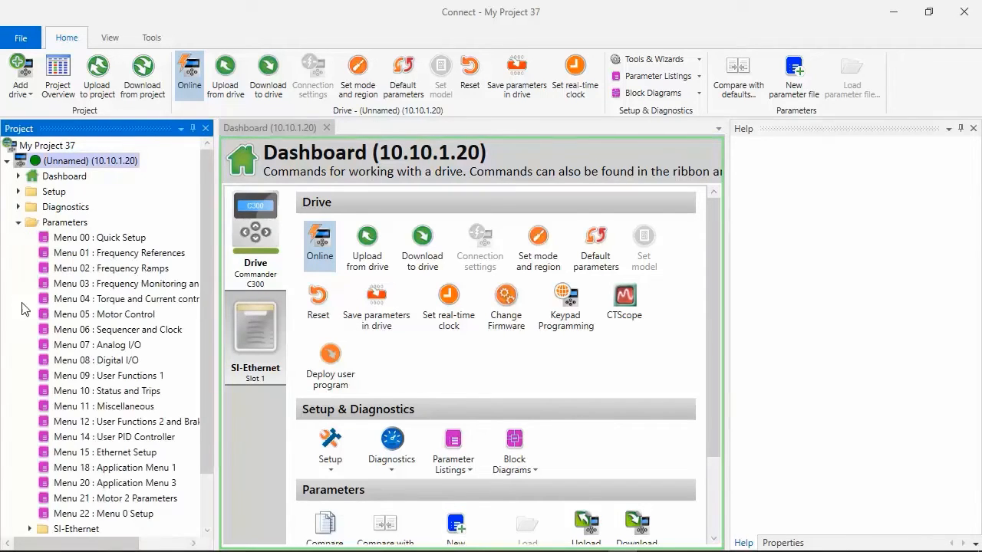
double_click(115, 238)
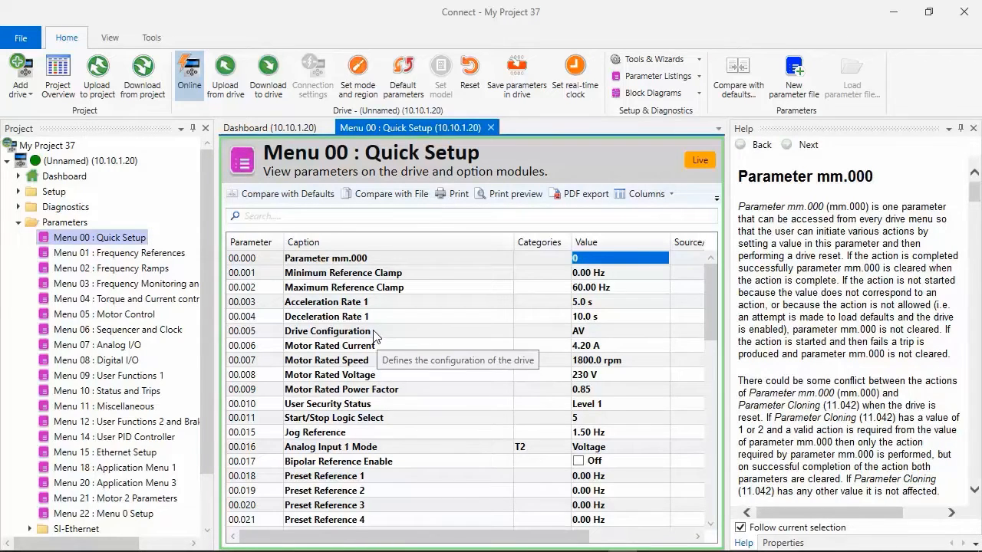
click(374, 332)
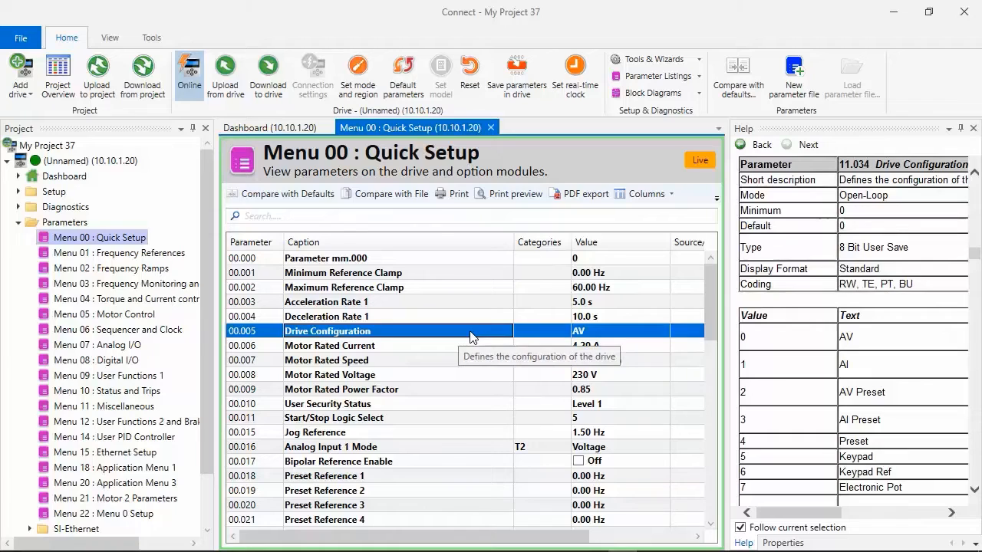
click(606, 333)
click(612, 336)
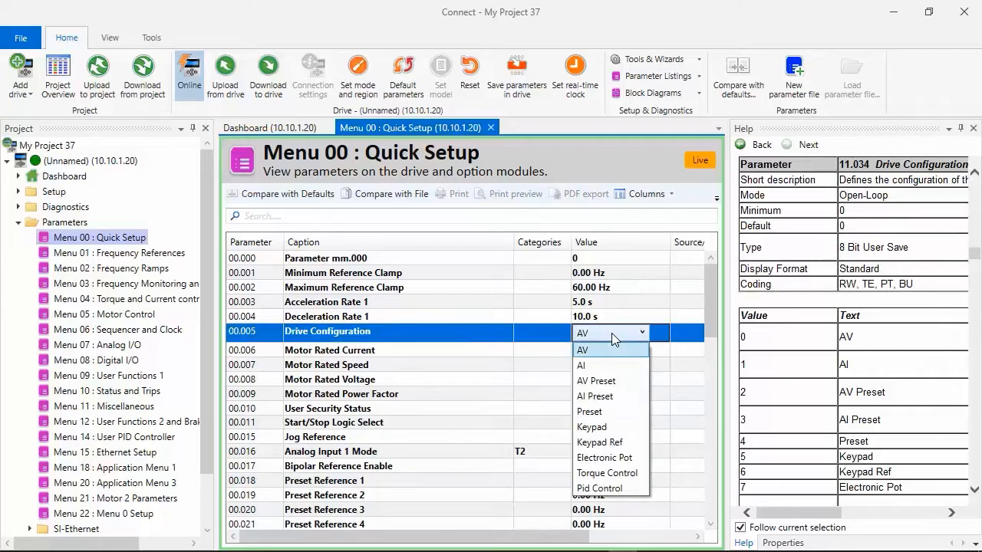
click(597, 412)
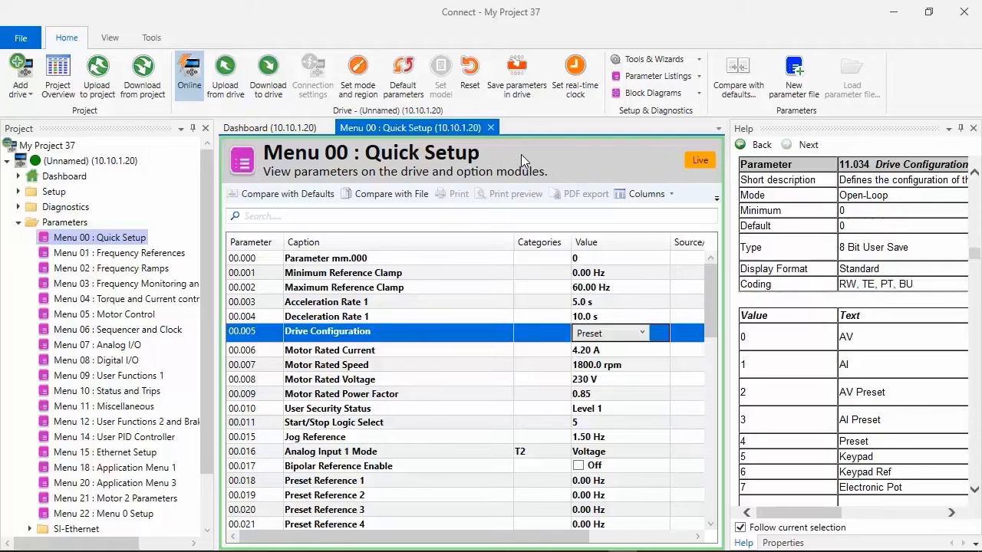
click(284, 123)
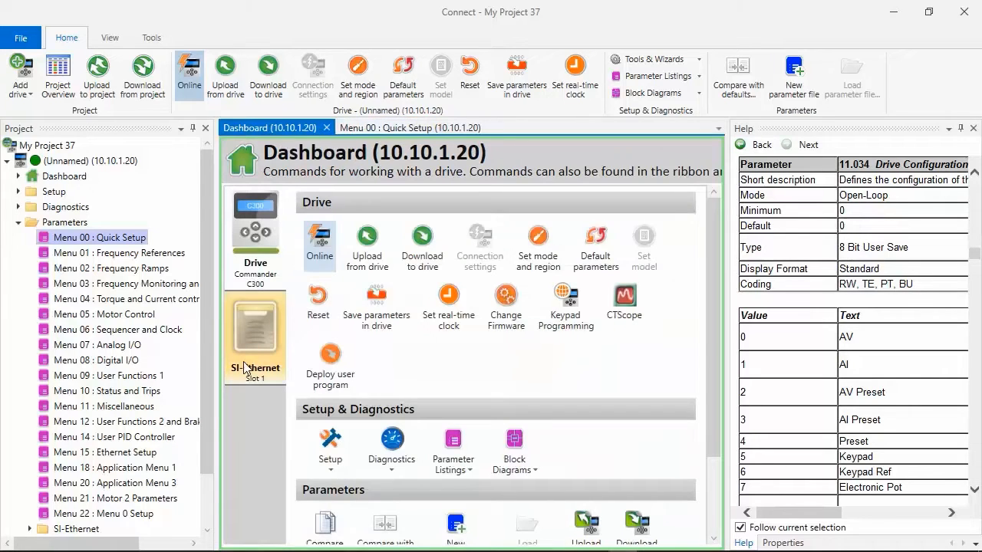
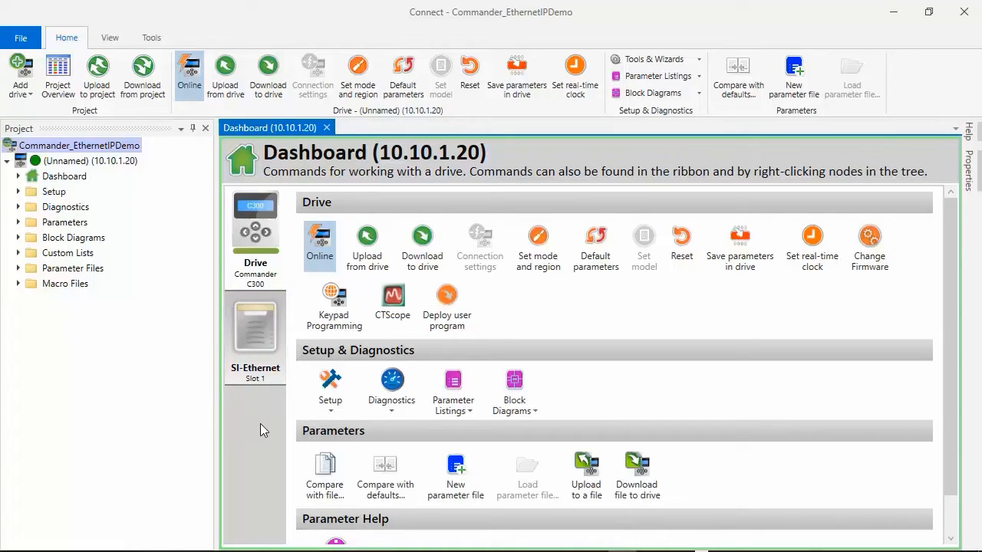
Step: Open the Menu 1.02 Ethernet Configuration parameters of the SI-Ethernet module in slot 1
click(235, 358)
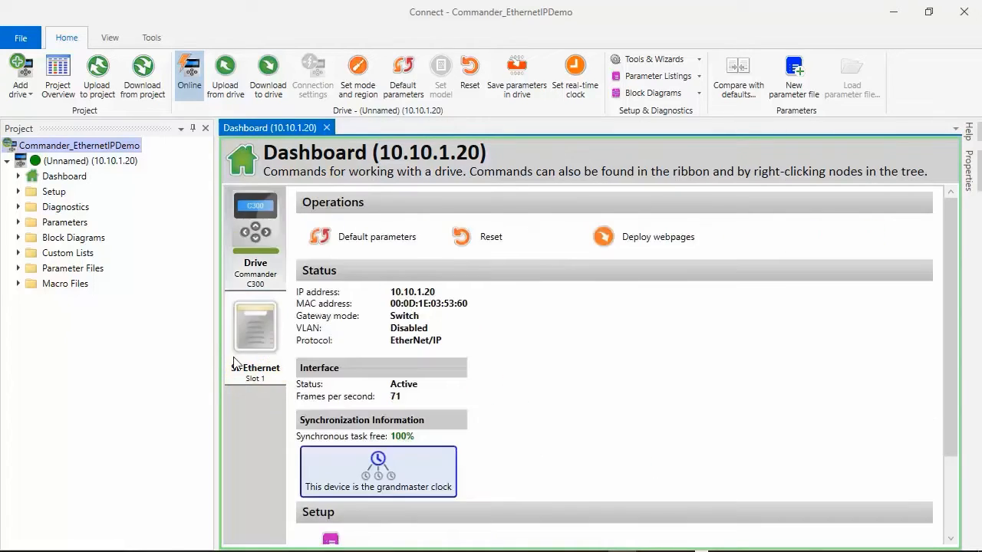
scroll(586, 349, down, 2)
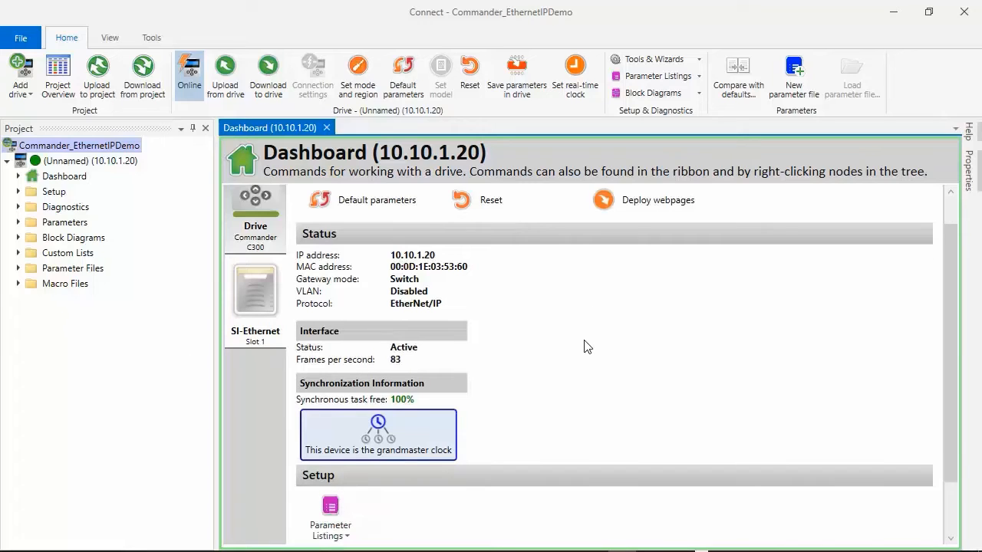
scroll(586, 347, down, 2)
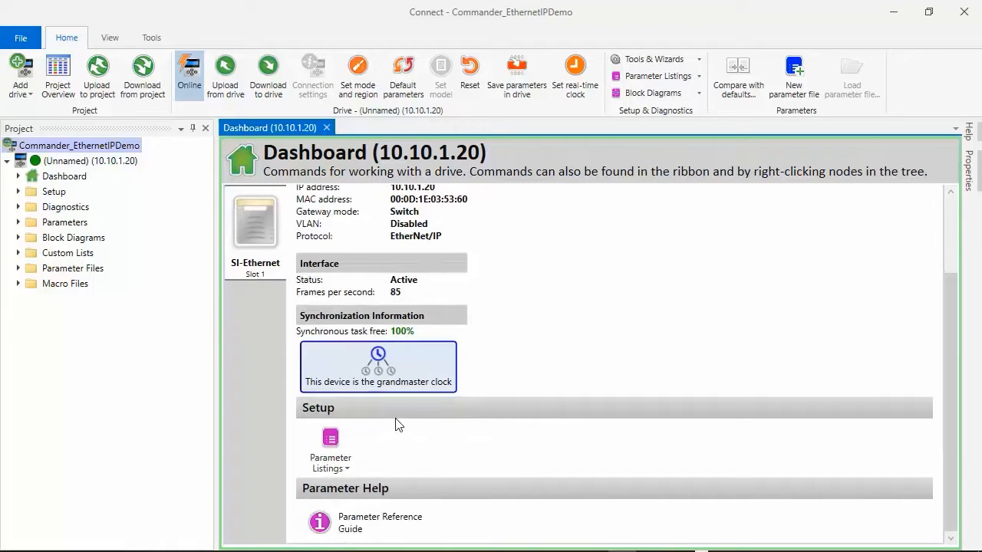
click(333, 470)
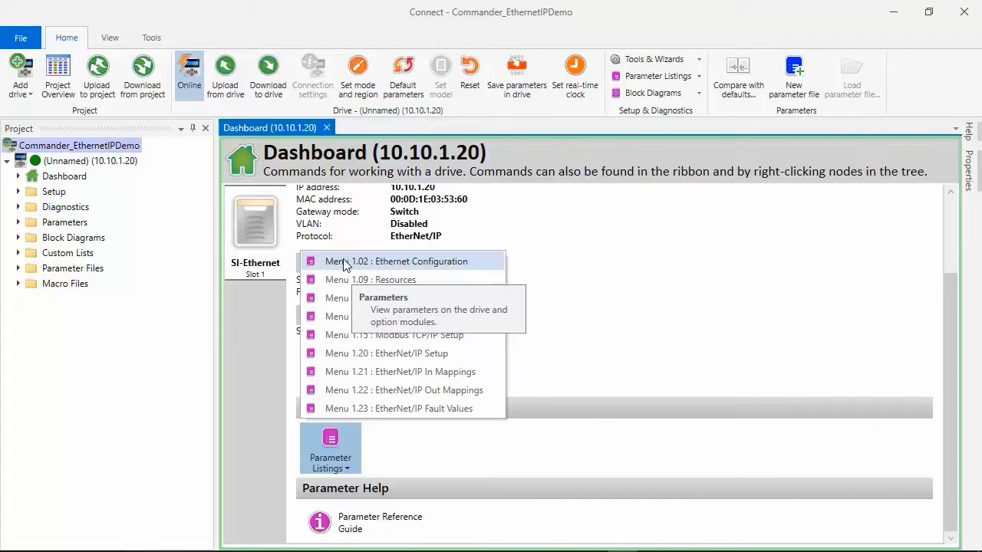
click(398, 263)
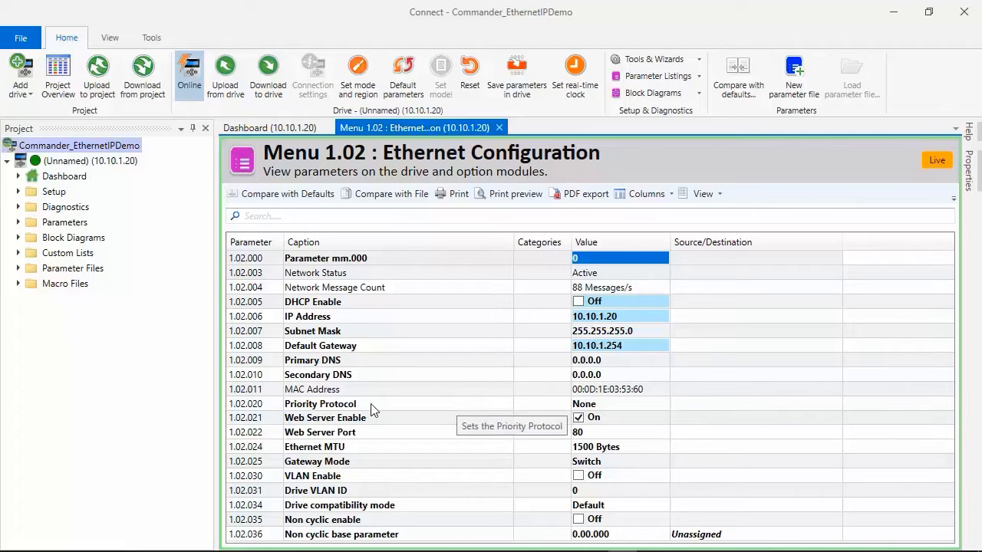
Step: Set Priority Protocol (1.02.020) to EtherNet/IP and close the Ethernet Configuration listing
click(342, 408)
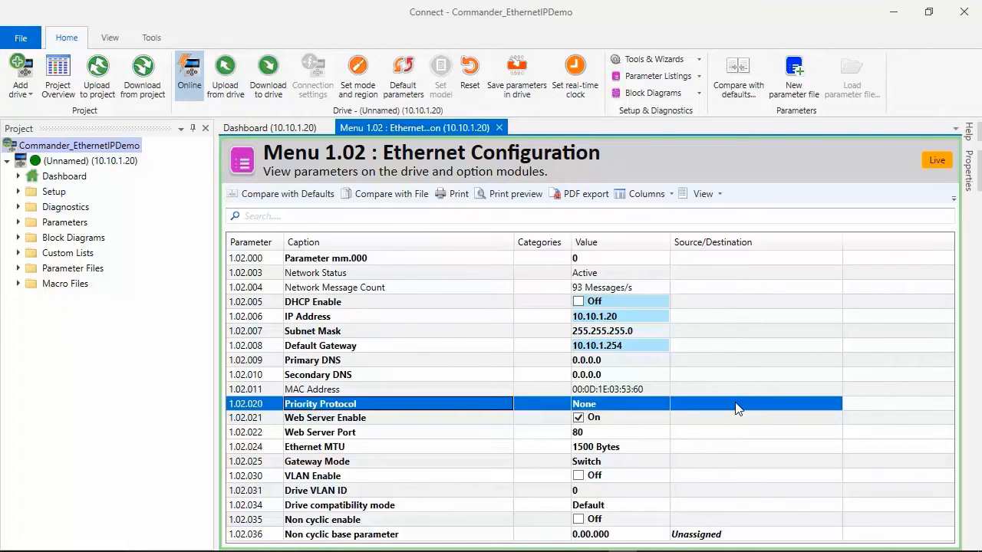
click(636, 407)
click(639, 407)
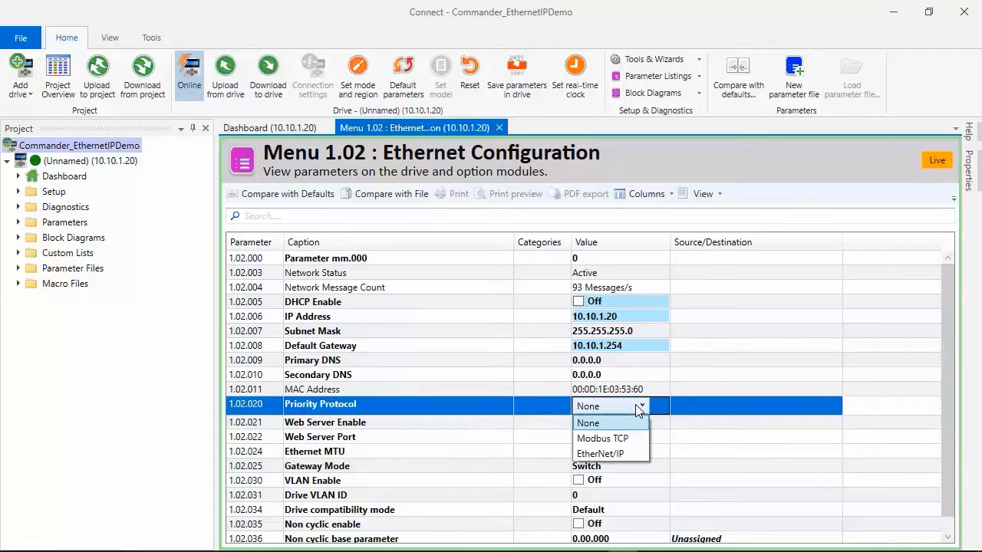
click(624, 453)
click(725, 427)
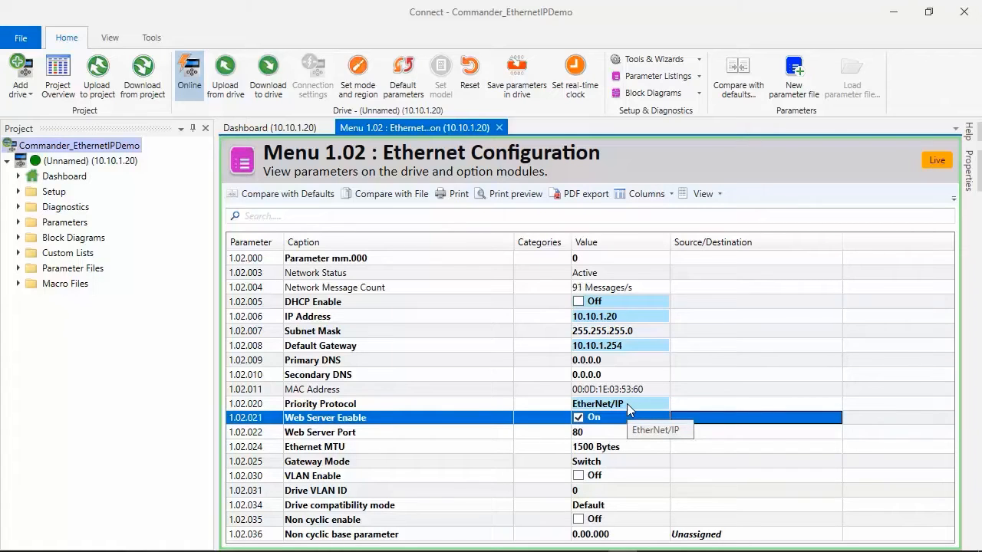
click(690, 404)
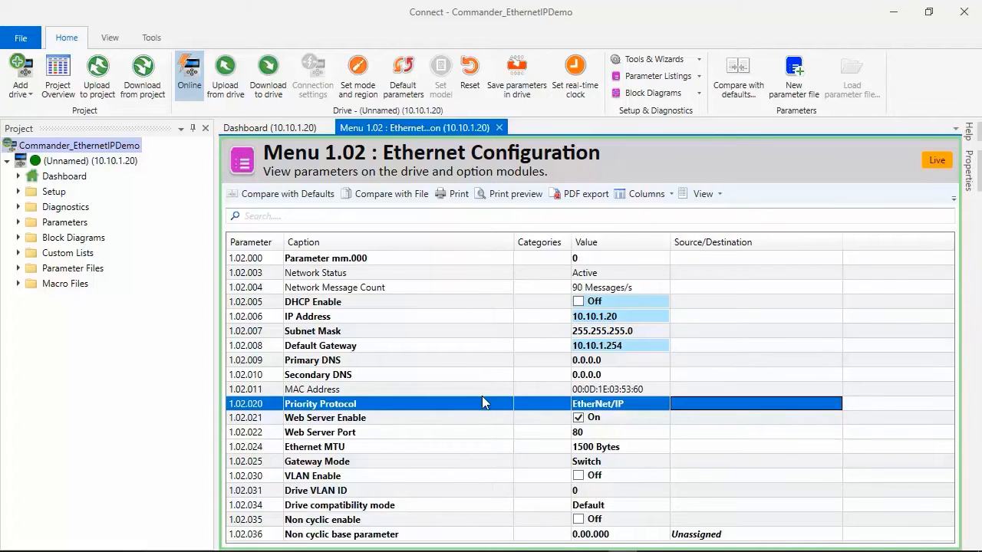
click(500, 128)
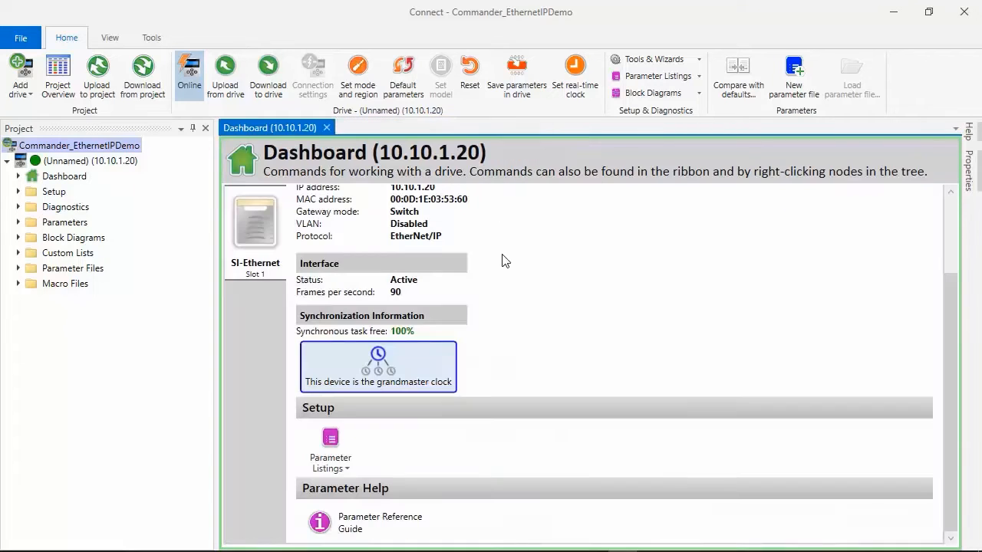
Step: Set RPI timeout action (1.20.011) to Trip in the SI-Ethernet module's Menu 1.20 EtherNet/IP Setup
click(340, 469)
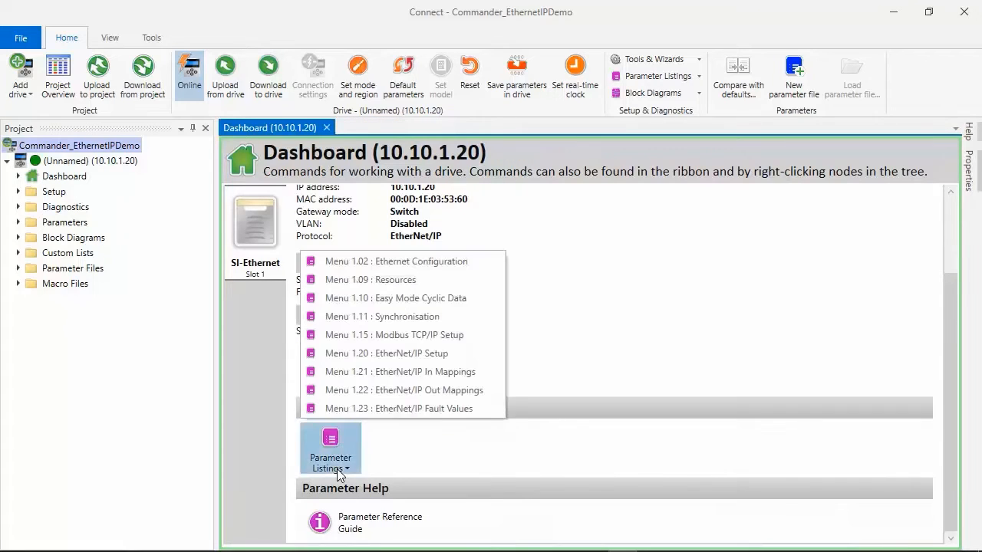
click(368, 355)
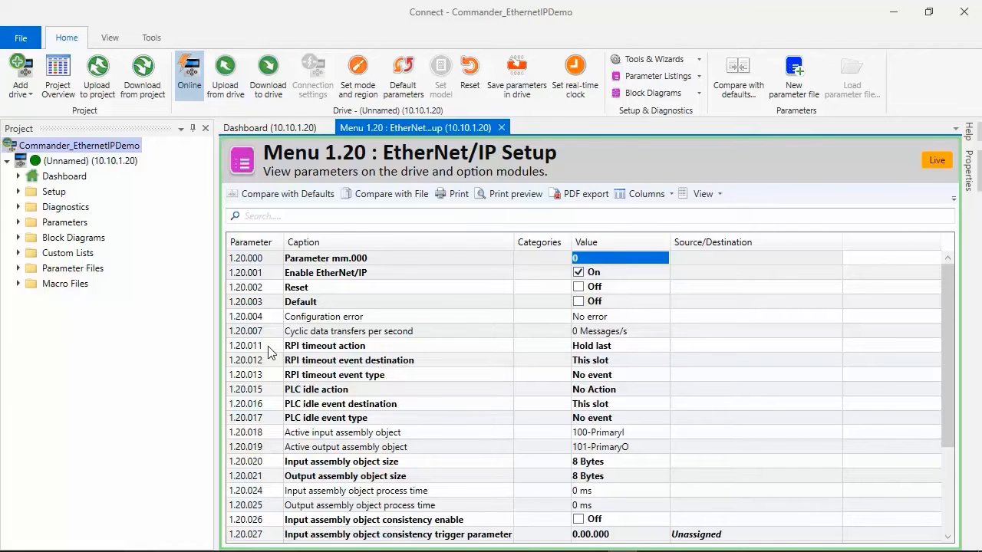
click(308, 348)
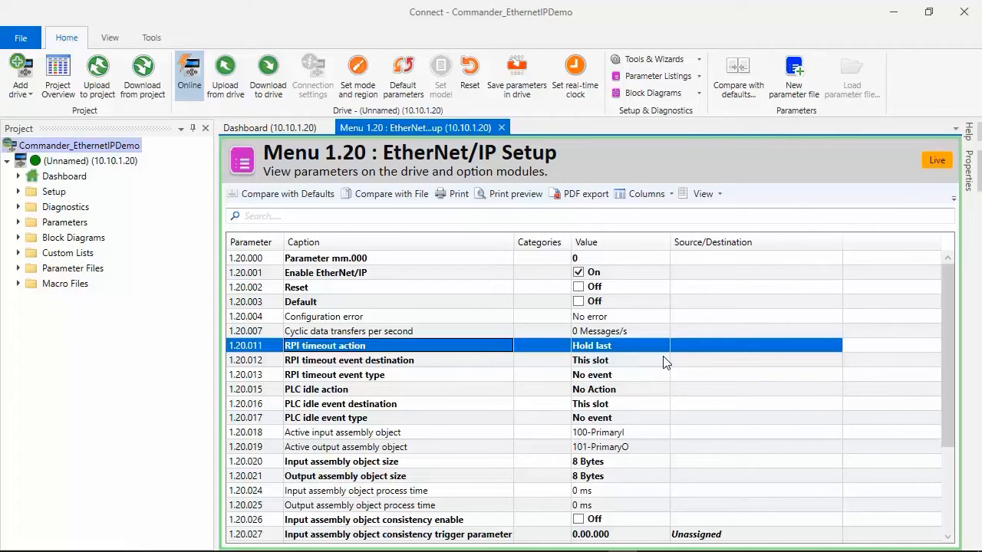
click(624, 353)
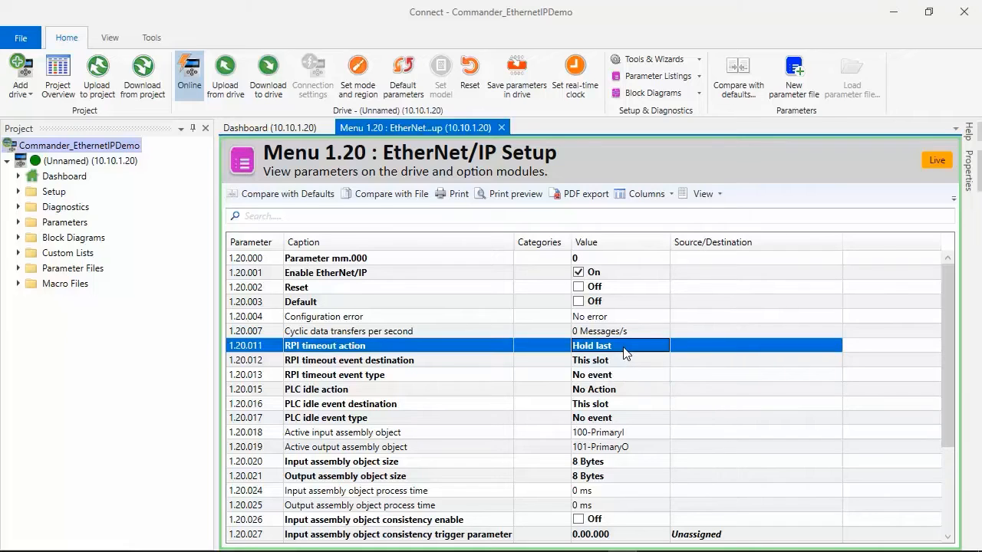
click(623, 353)
click(624, 353)
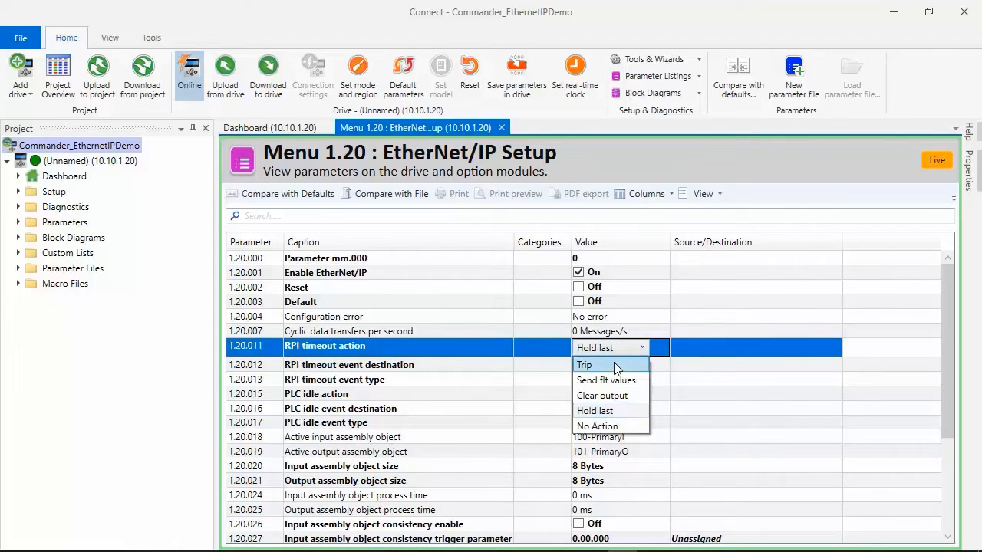
click(613, 363)
click(695, 365)
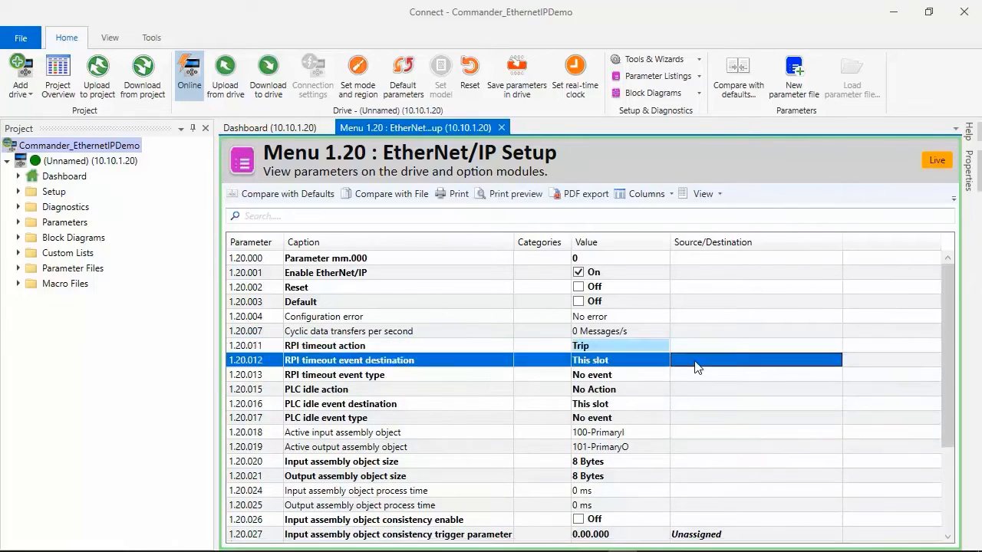
click(602, 348)
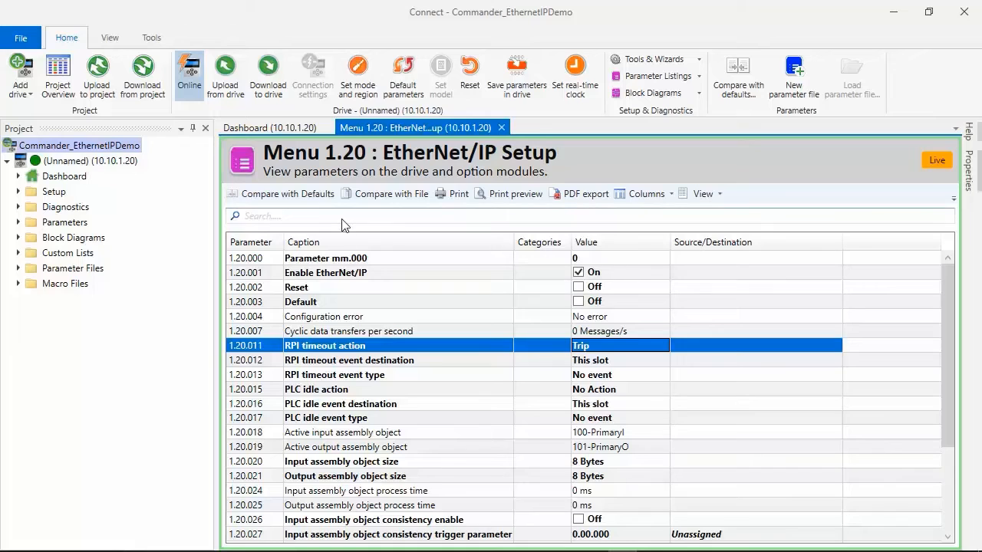
Step: Set Input mapping parameter 1 (1.21.001) to 0.10.001, Drive Healthy, in the SI-Ethernet module's Menu 1.21 EtherNet/IP In Mappings
click(297, 128)
click(316, 470)
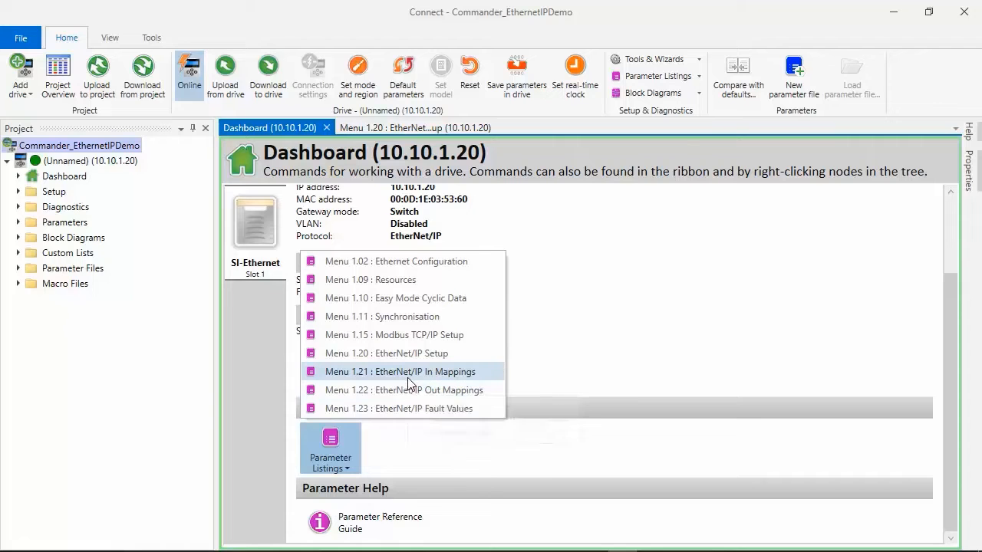
click(407, 373)
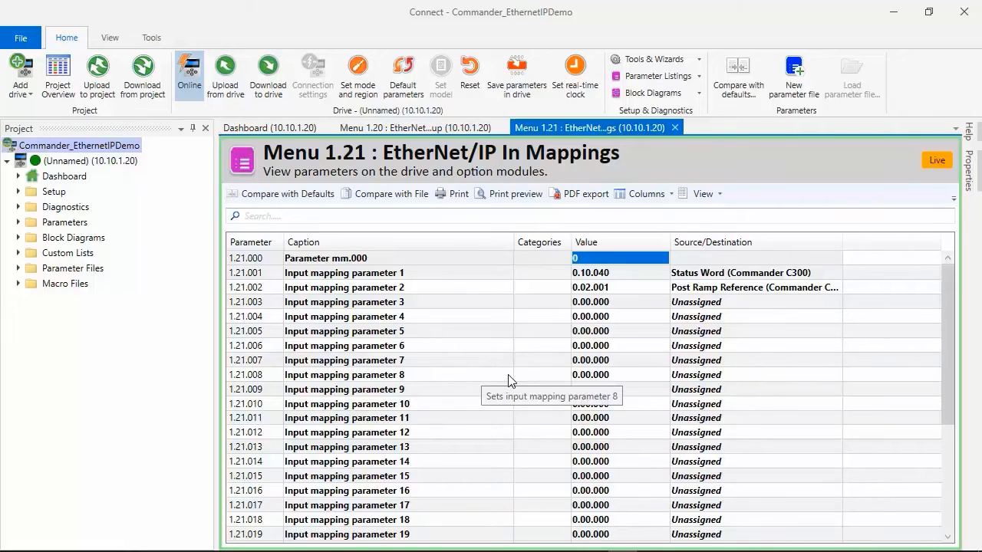
click(587, 275)
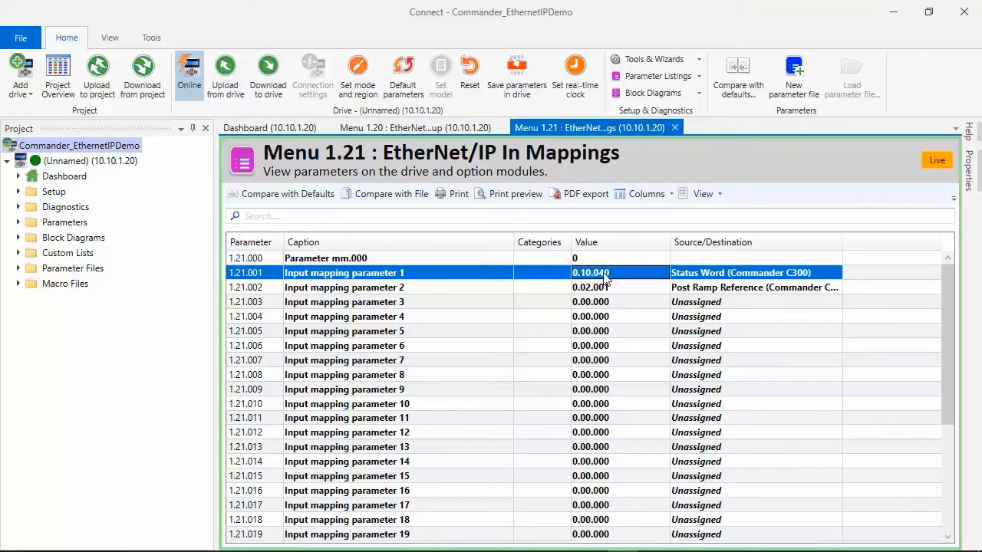
click(610, 274)
double_click(610, 274)
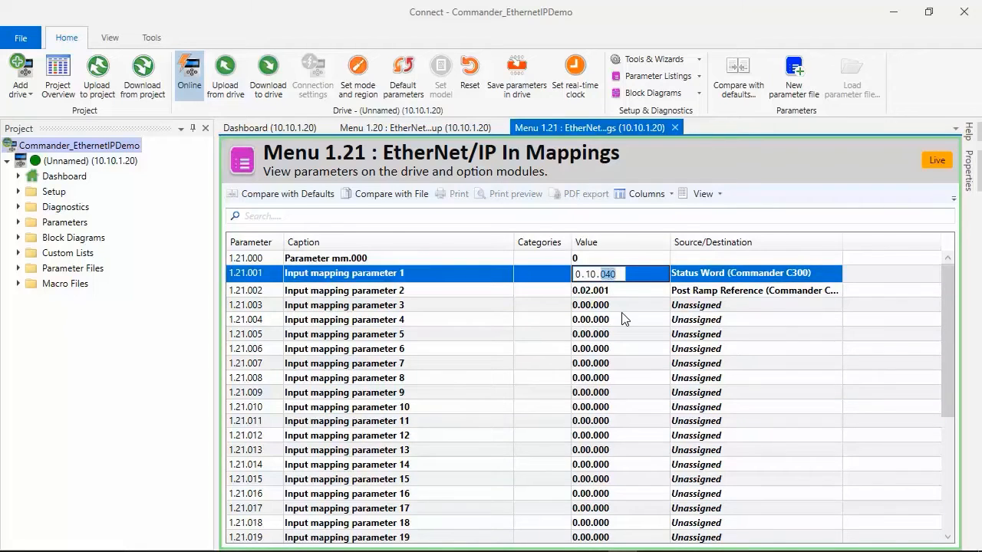
text(1)
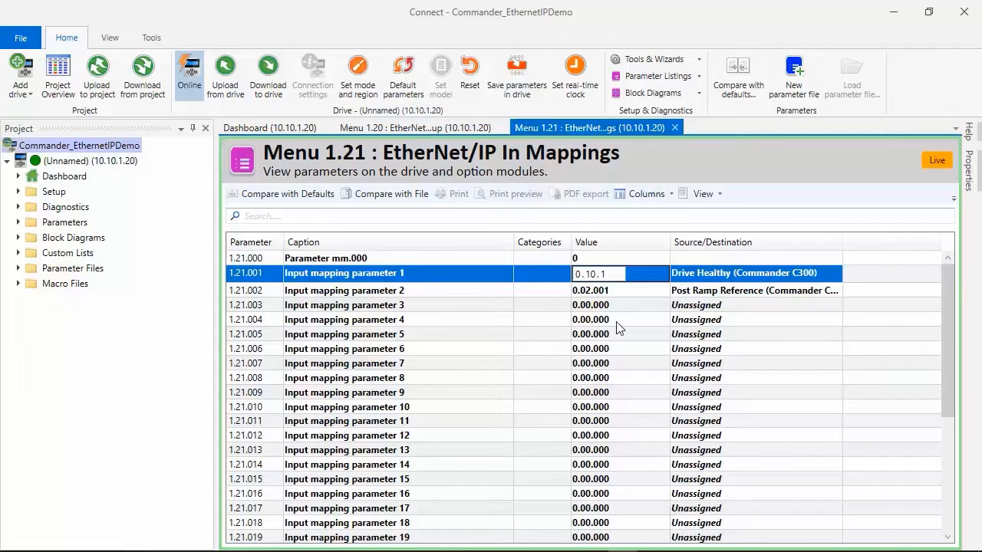
key(Return)
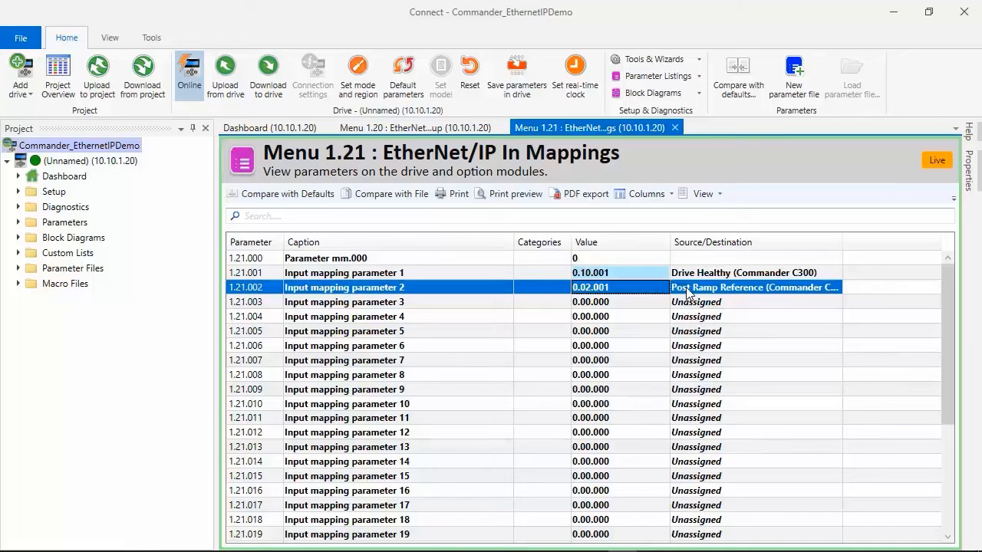
Step: Set Input mapping parameter 2 (1.21.002) to 0.10.002, Drive Active
click(585, 292)
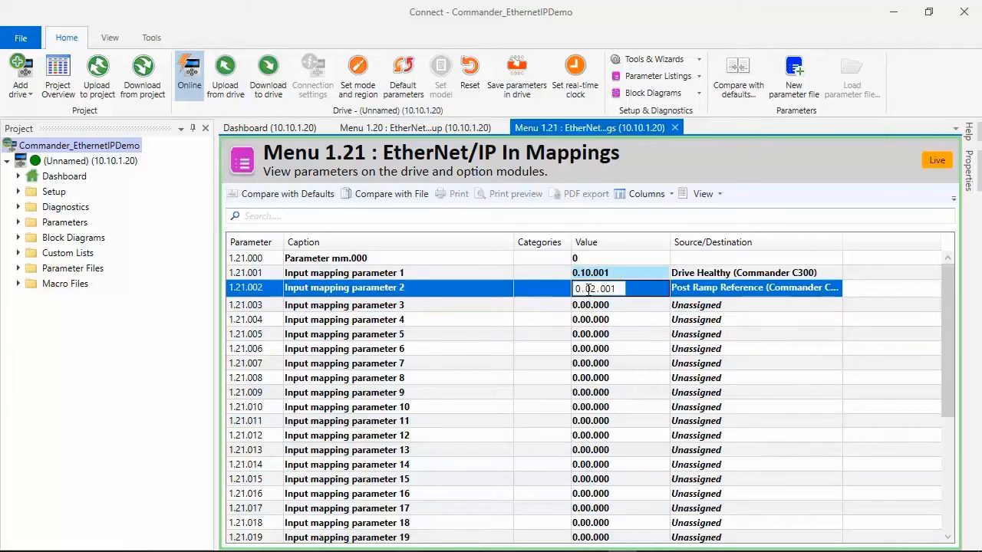
text(1)
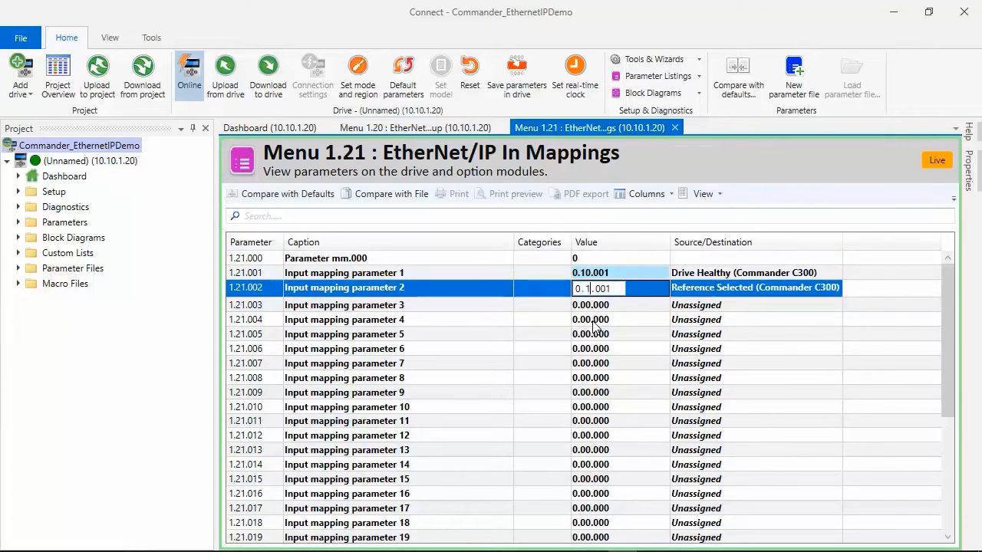
text(0.)
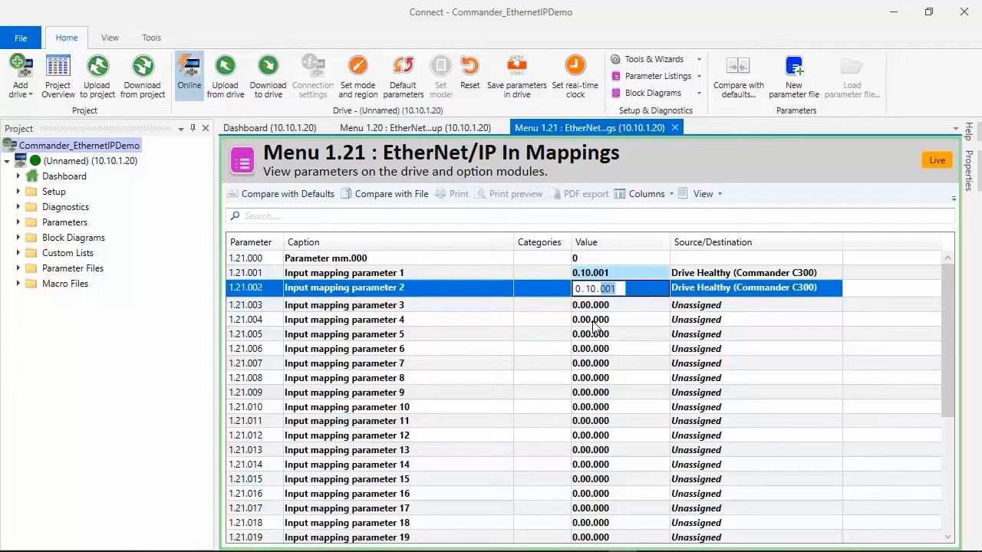
text(2)
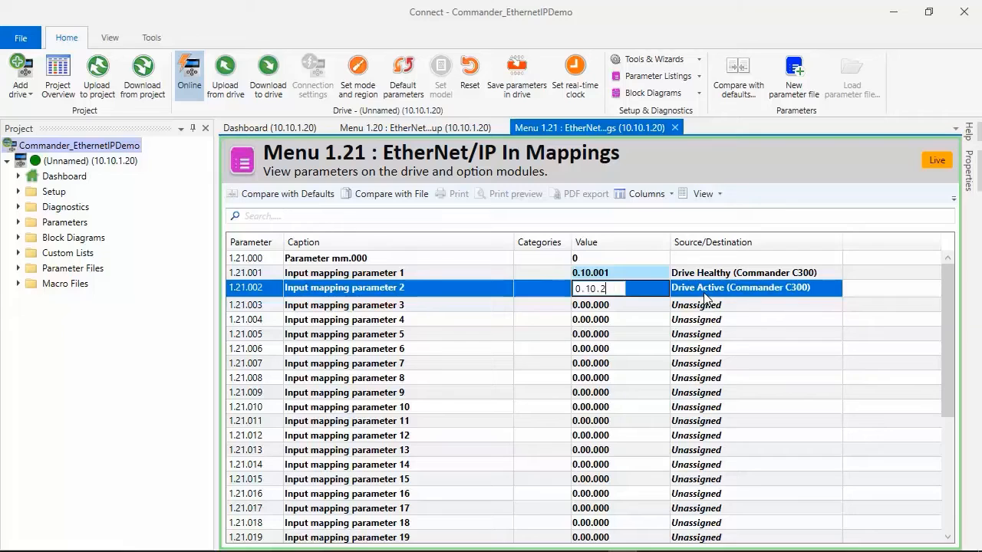
key(Return)
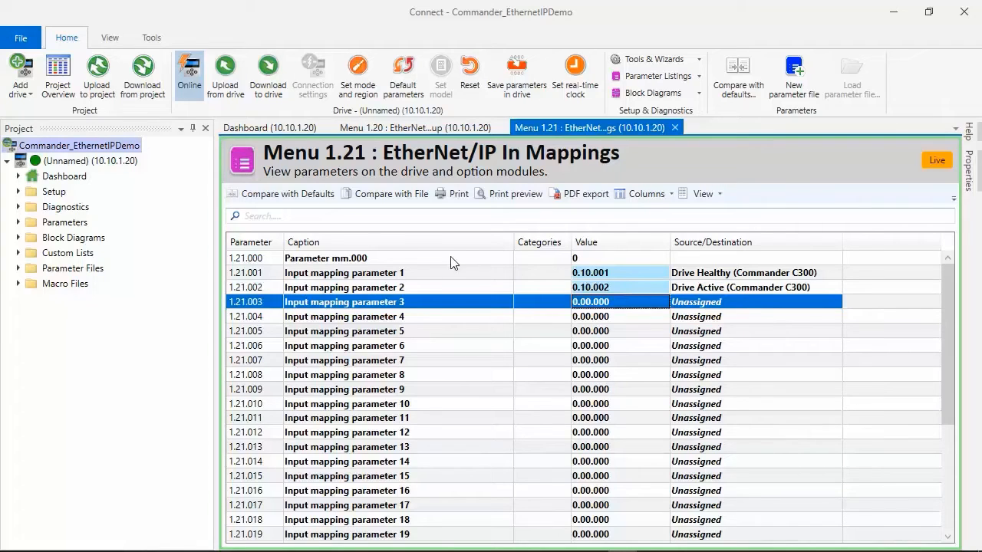
Step: Set Output mapping parameter 1 (1.22.001) to 0.06.030, Run Forward, in the SI-Ethernet module's Menu 1.22 EtherNet/IP Out Mappings
click(280, 128)
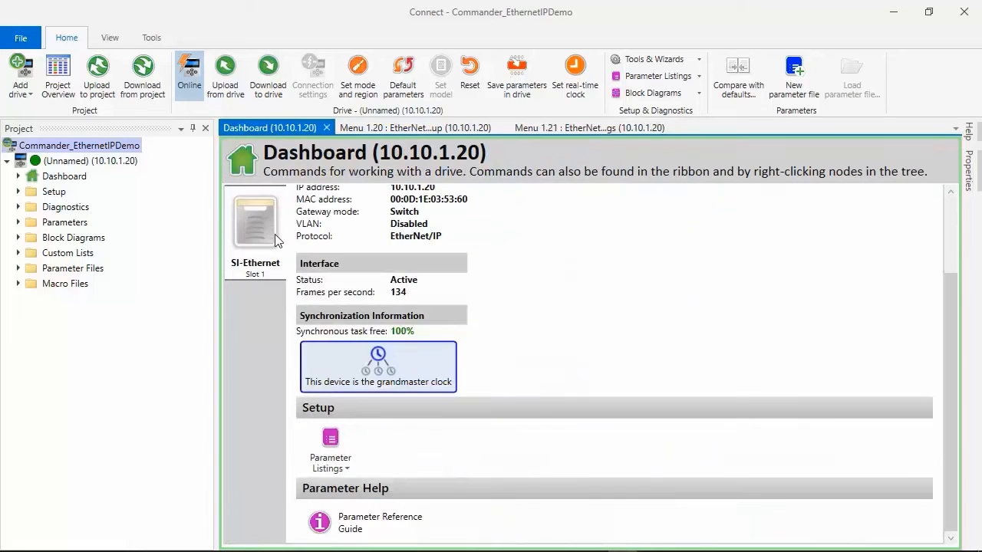
click(330, 468)
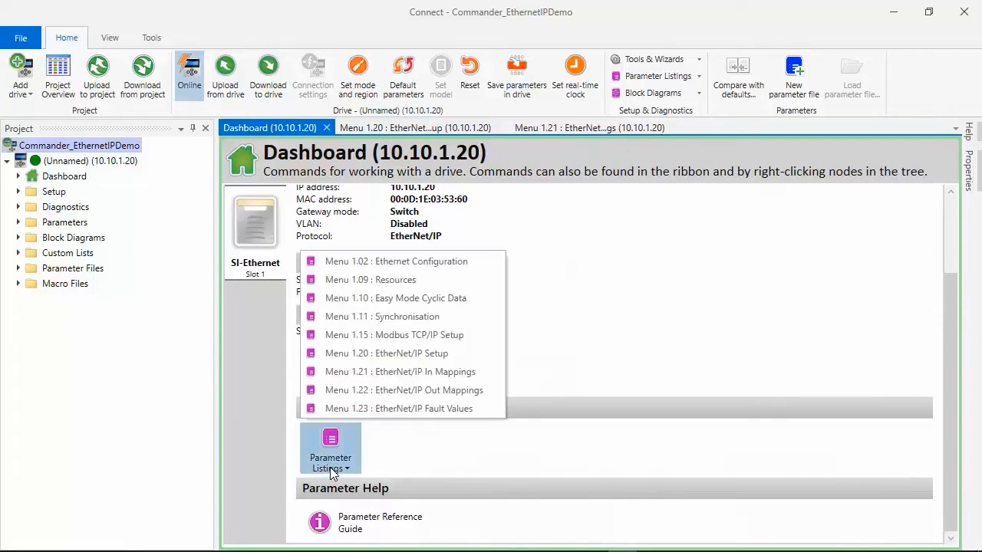
click(414, 391)
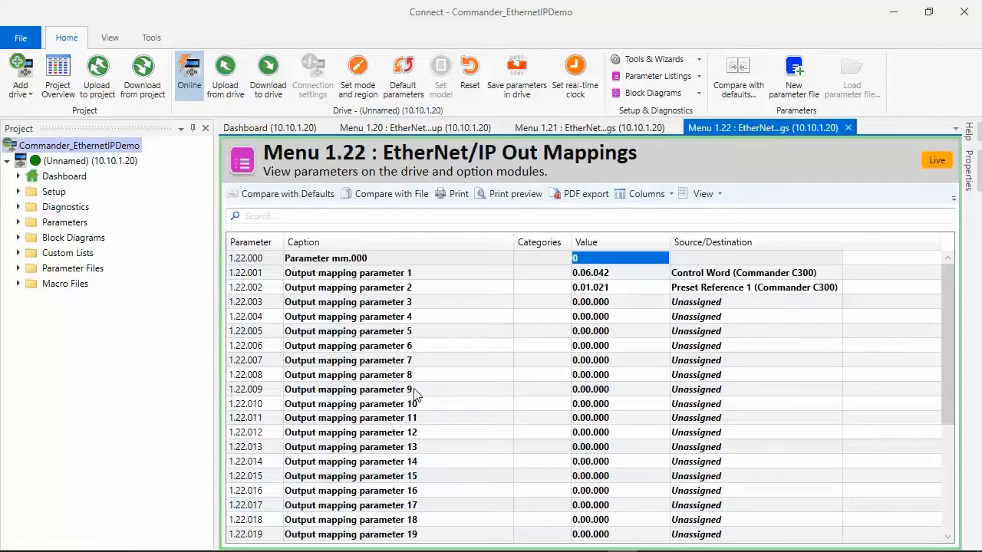
click(587, 277)
click(606, 274)
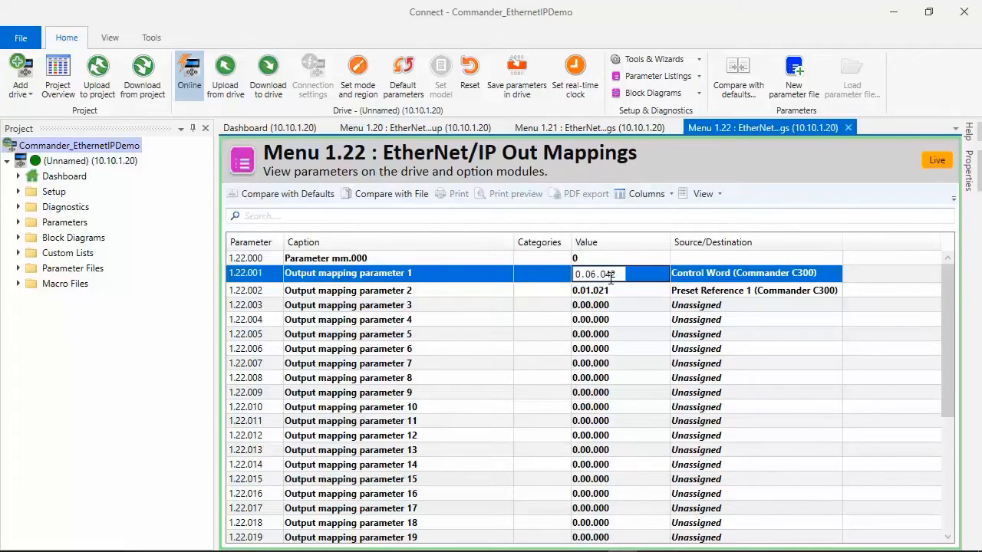
double_click(605, 274)
text(30)
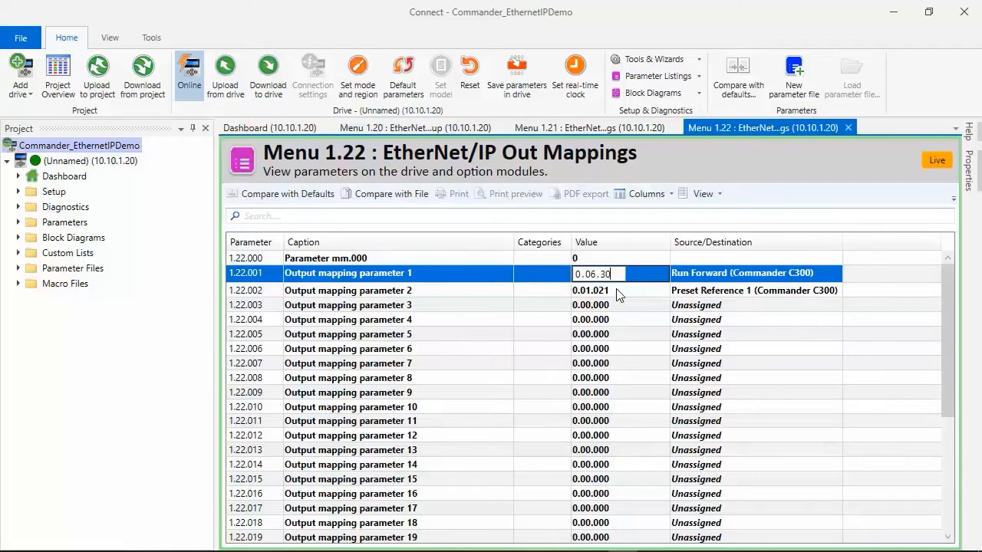
key(Return)
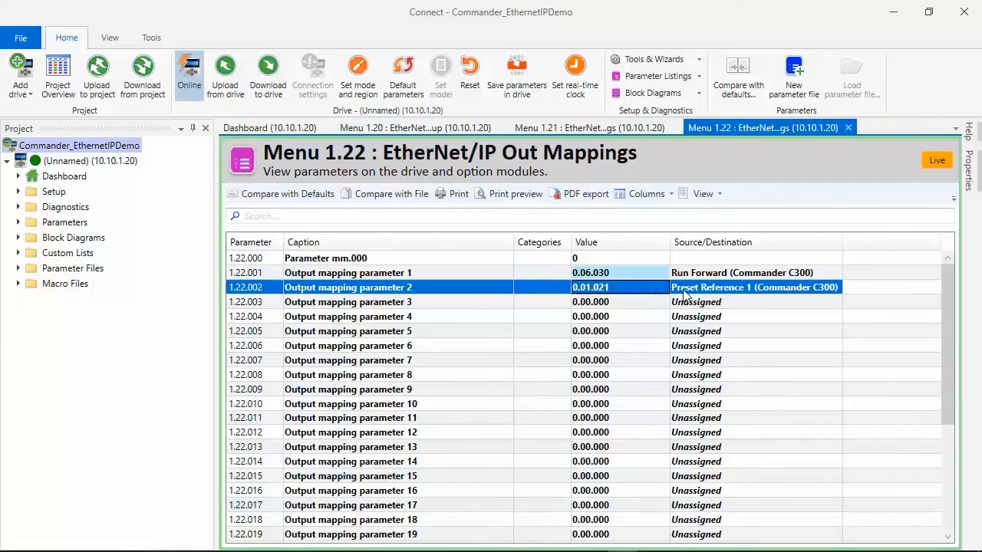
Step: Set Output mapping parameter 2 (1.22.002) to 0.06.032, Run Reverse
click(599, 292)
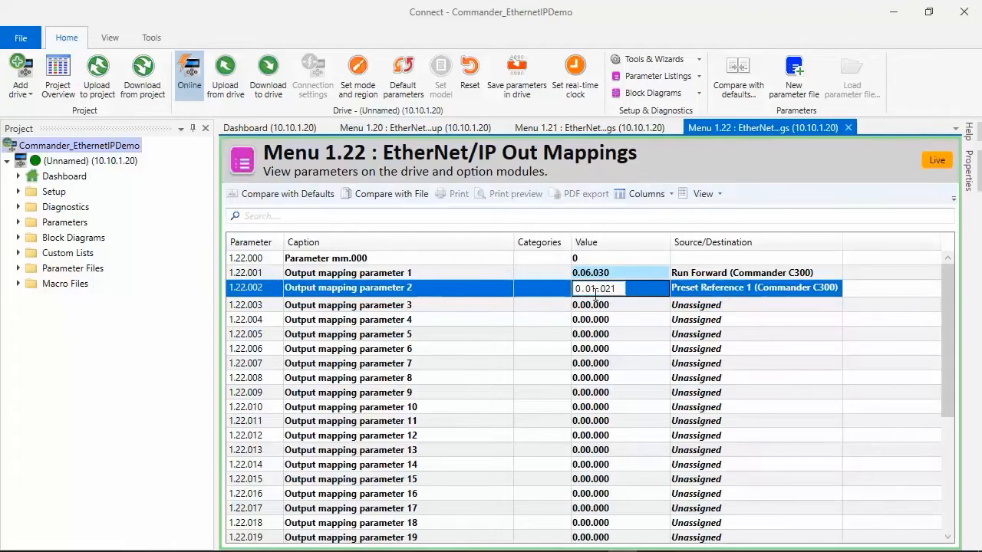
double_click(589, 289)
text(6)
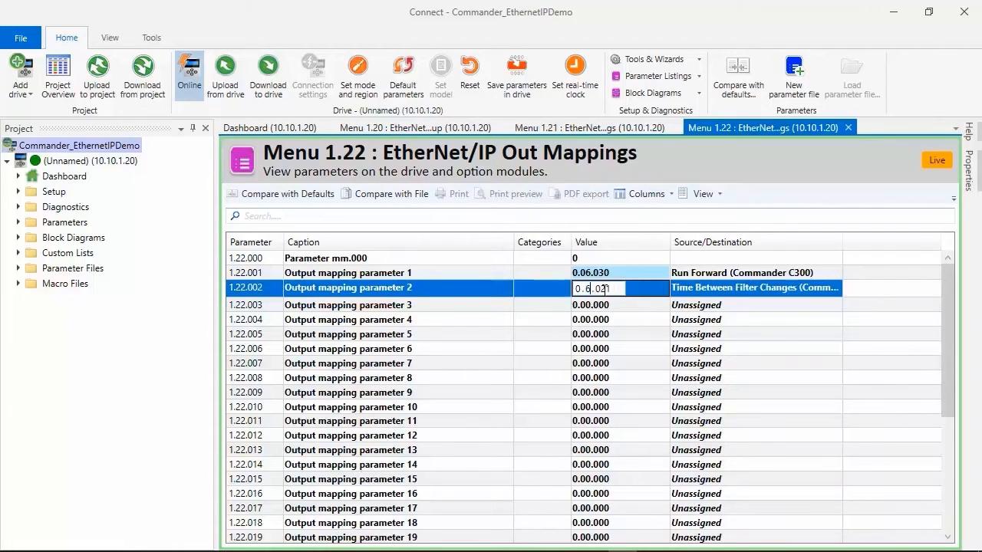
double_click(603, 288)
text(32)
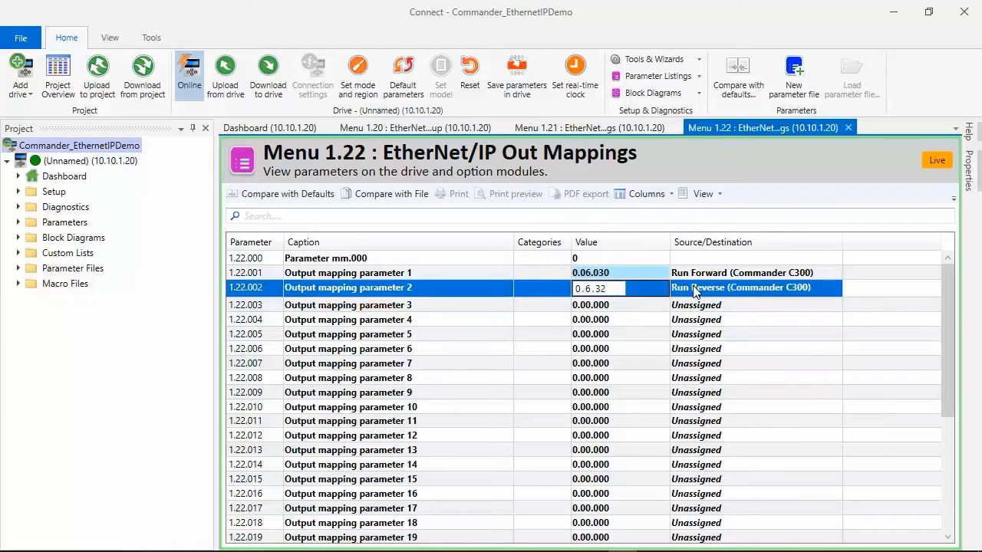
key(Return)
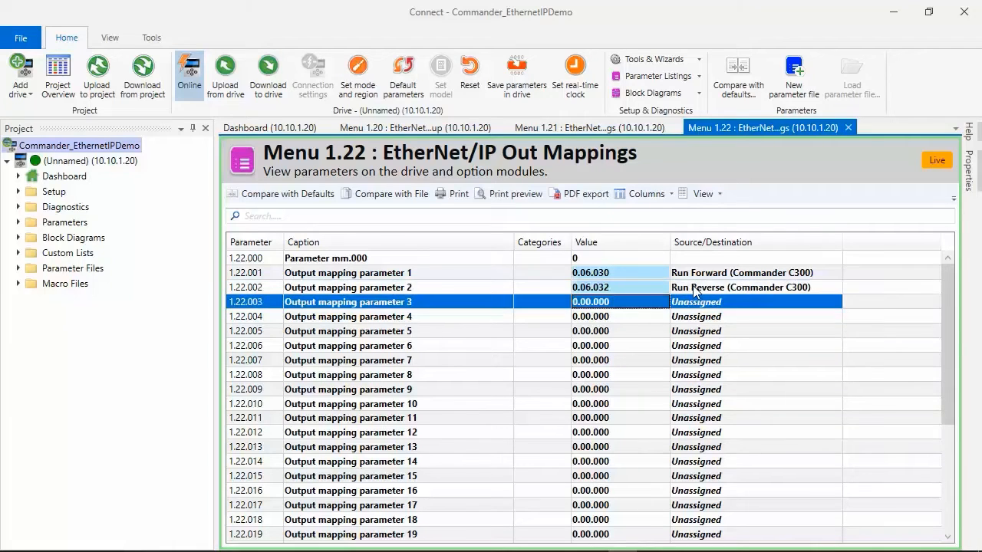
Step: Set Output mapping parameter 3 (1.22.003) to 0.06.015, Drive Enable
click(587, 306)
double_click(587, 304)
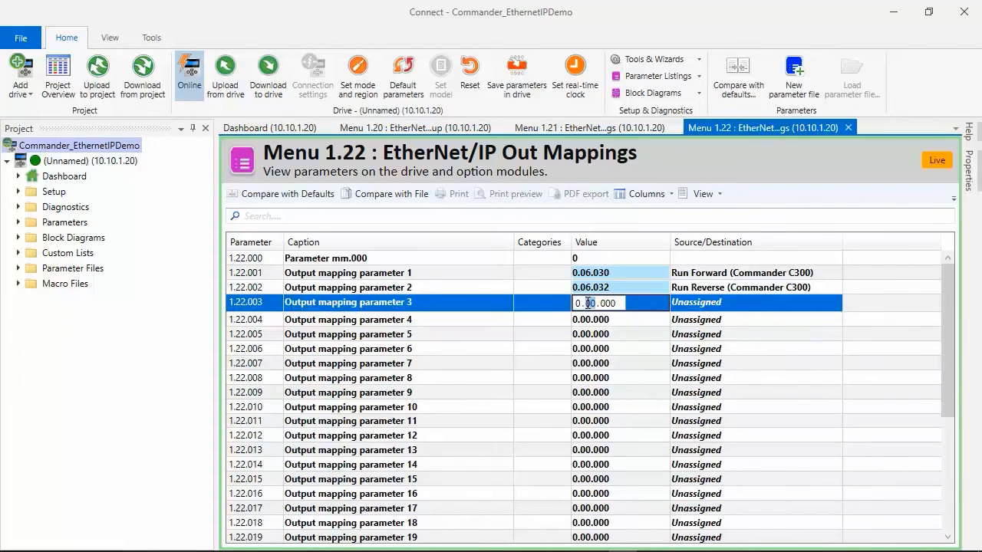
text(6)
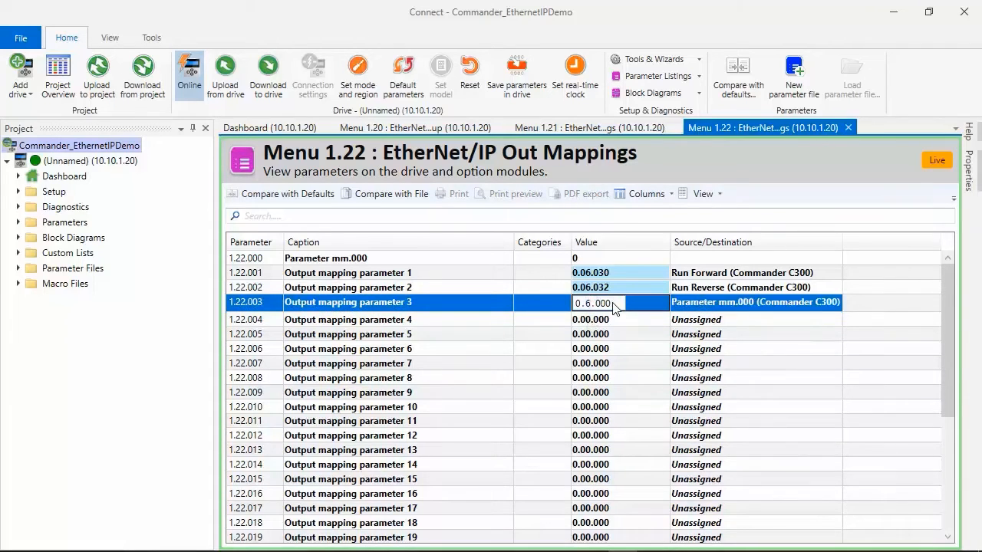
text(.)
text(15)
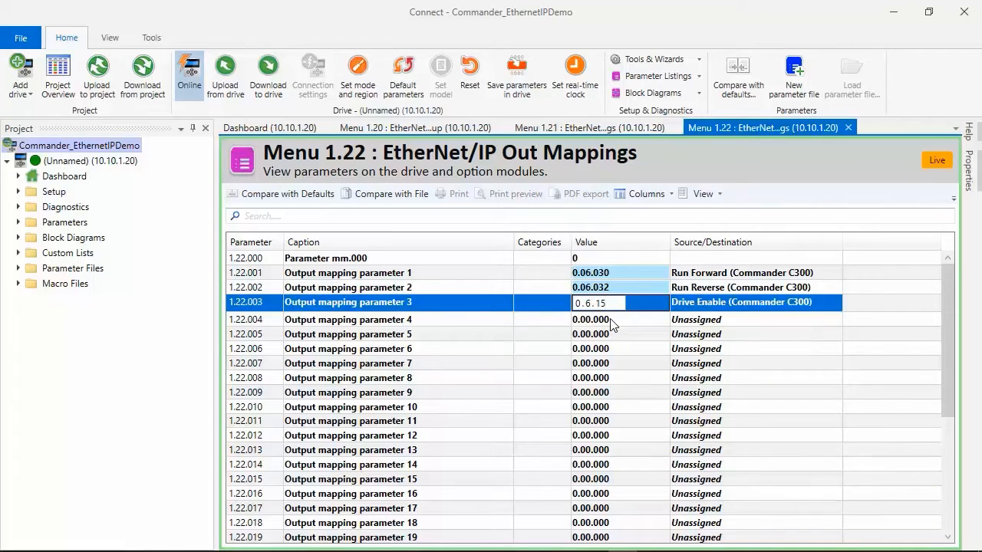
key(Return)
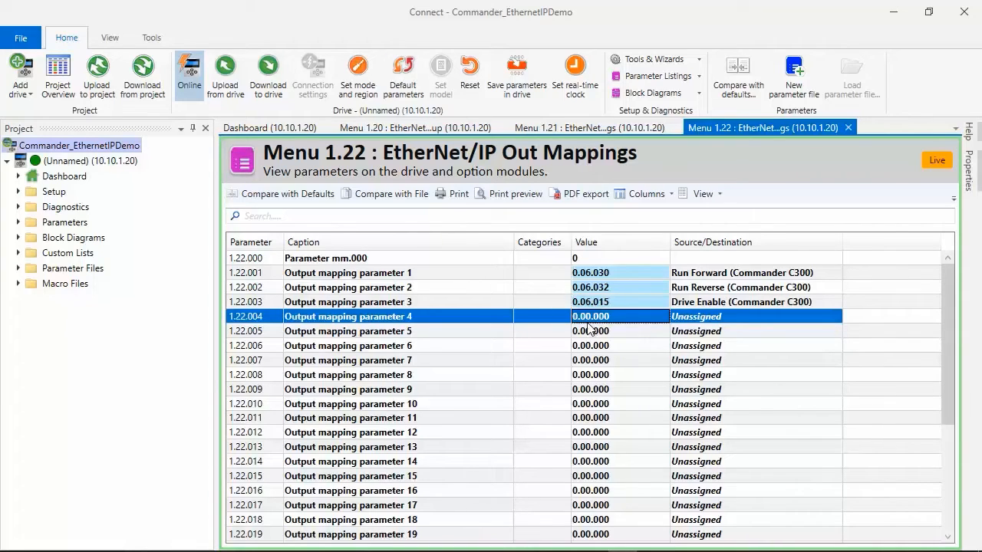
Step: Set Output mapping parameter 4 (1.22.004) to 0.01.021, Preset Reference 1
click(585, 318)
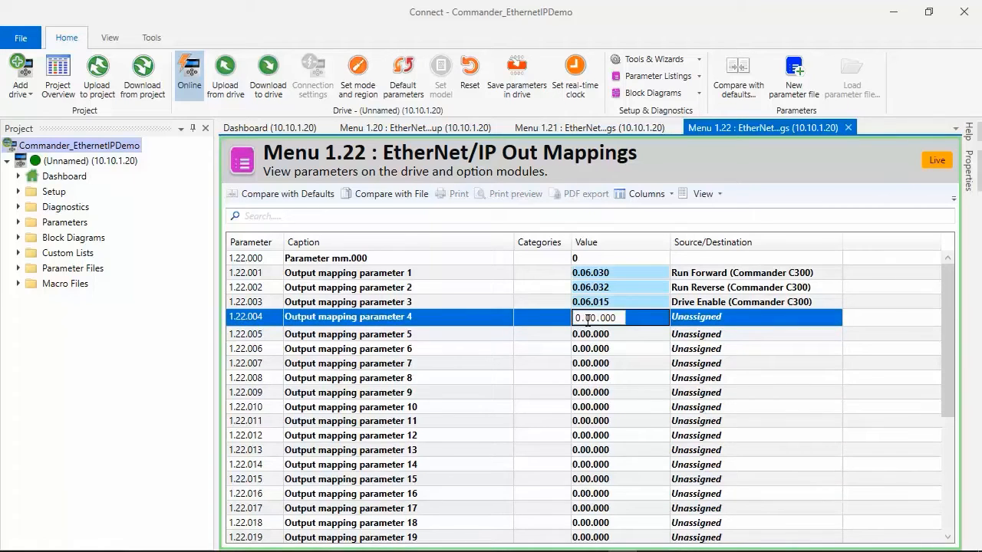
double_click(589, 318)
text(1)
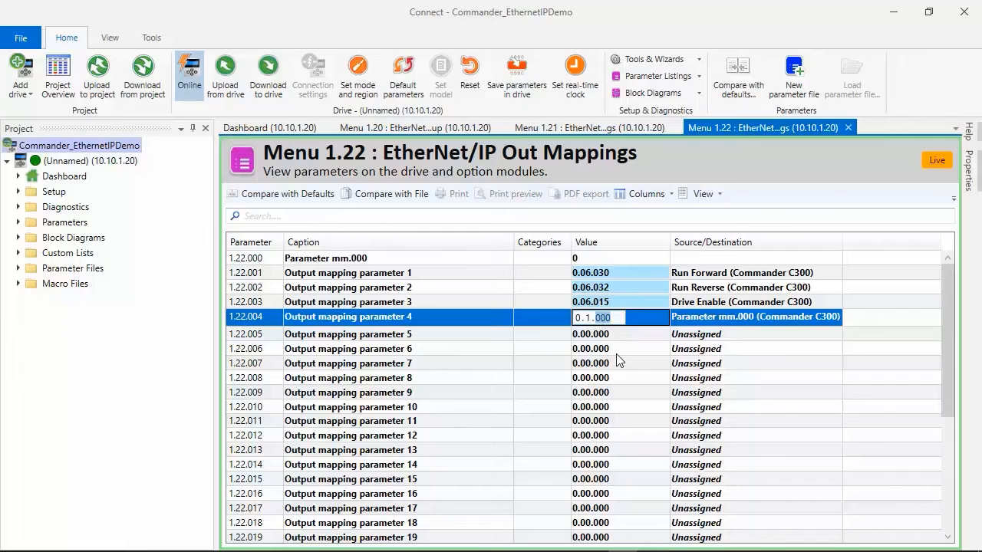
text(21)
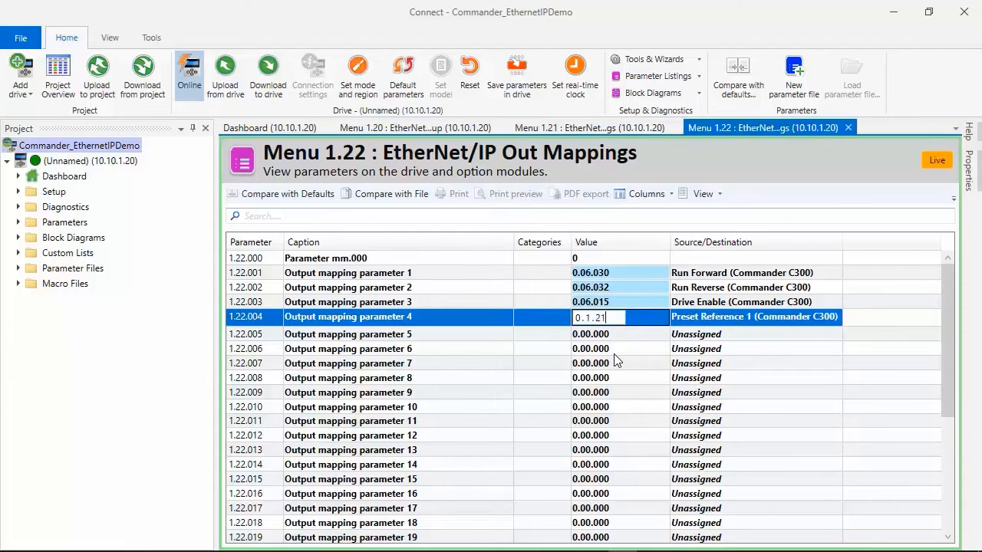
key(Return)
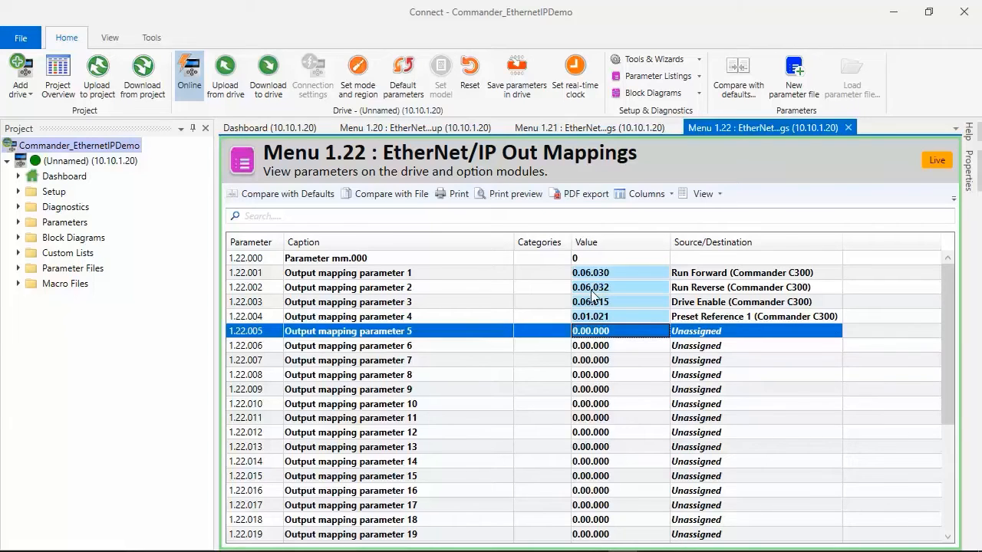
Step: Review the input mappings, and set Output assembly object size (1.20.021) to 16 Bytes in Menu 1.20 EtherNet/IP Setup
click(593, 128)
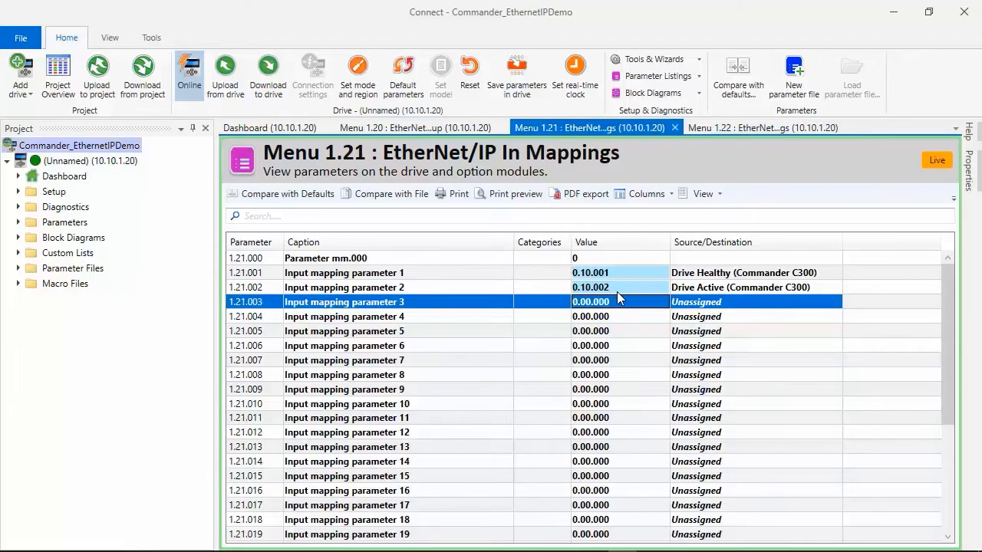
click(426, 127)
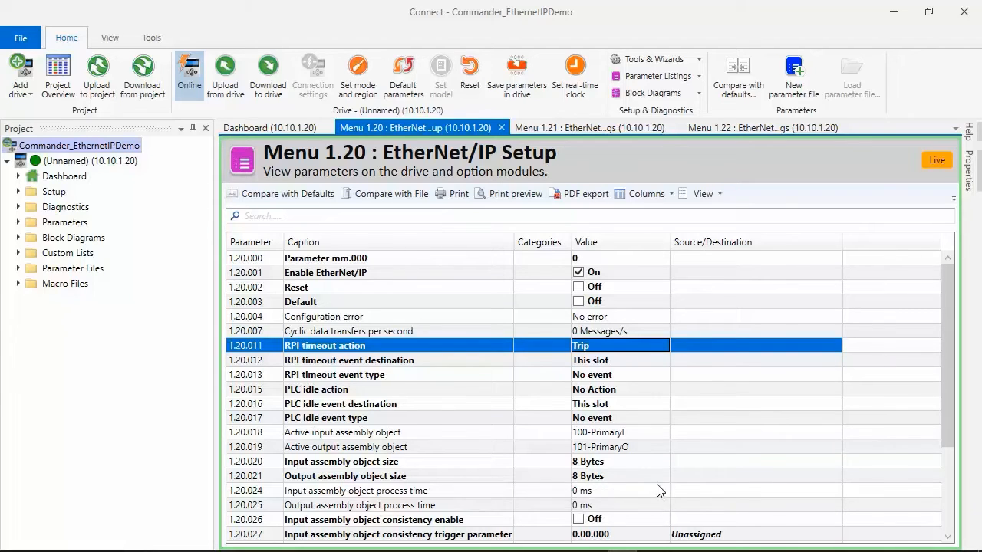
double_click(591, 481)
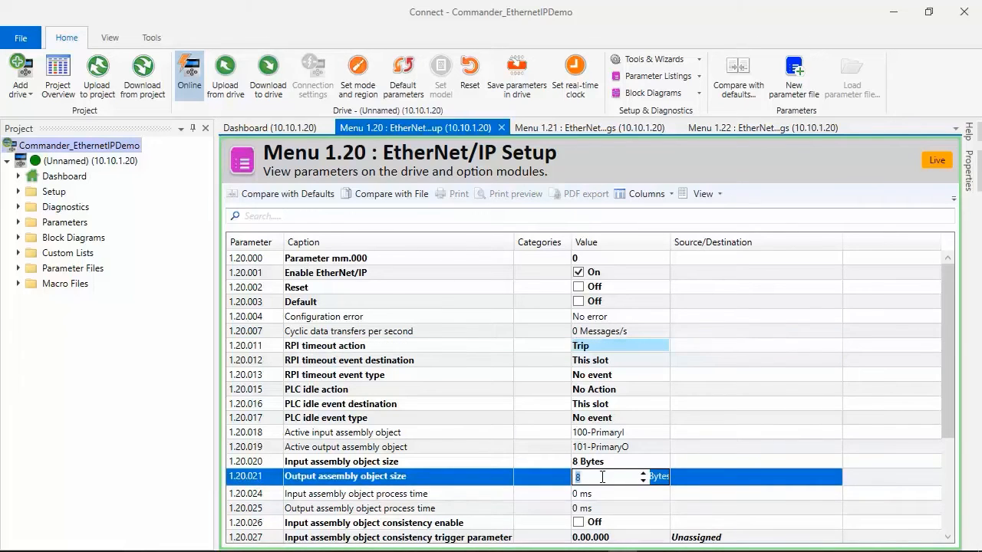
text(16)
key(Return)
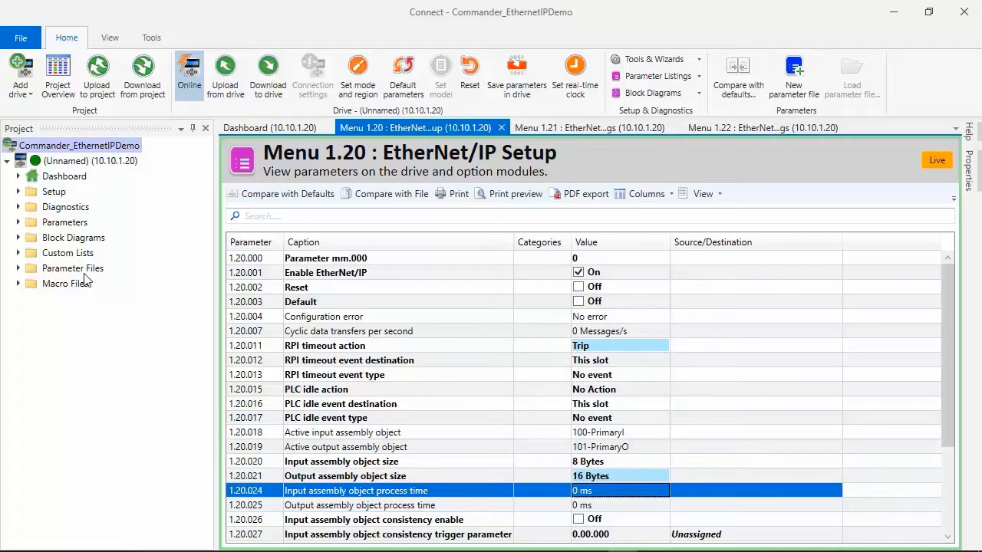
Step: Set Digital Input 03 Destination A (08.023) to 0.000 in Menu 08 Digital I/O
click(18, 224)
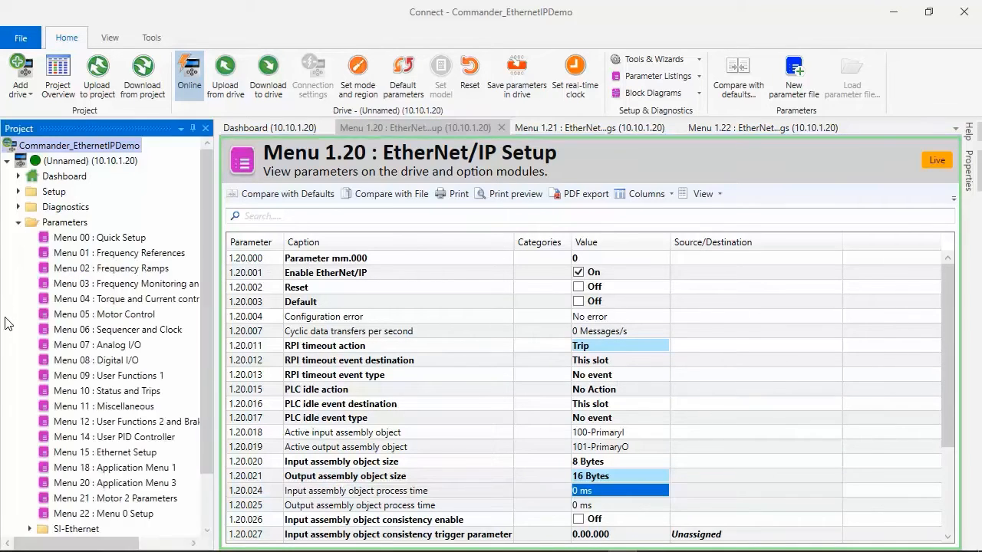
double_click(92, 363)
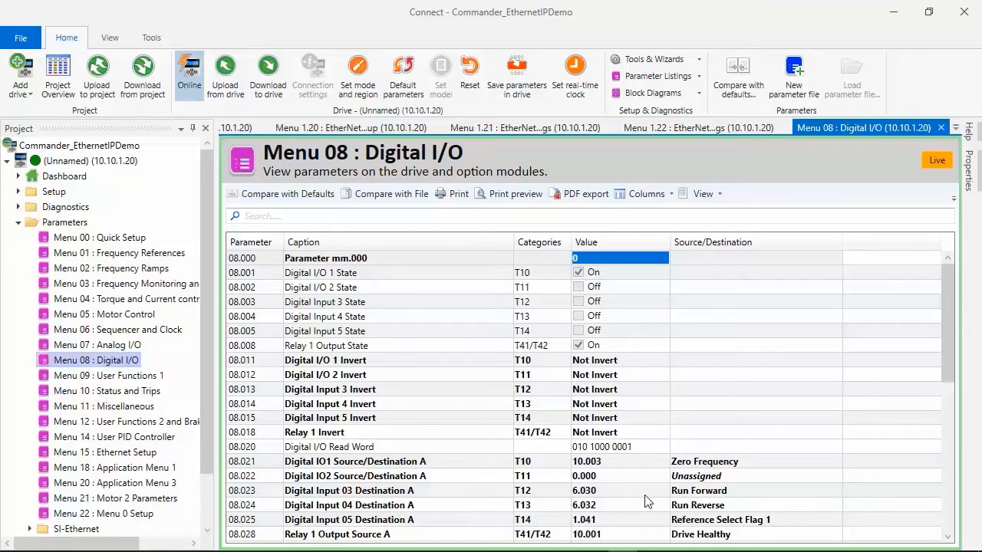
click(595, 495)
click(625, 491)
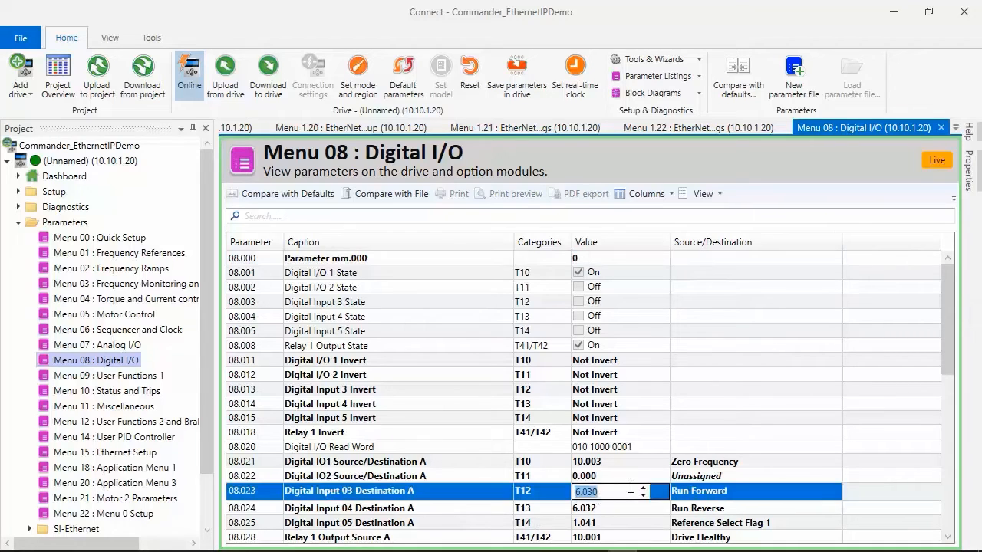
text(0)
key(Return)
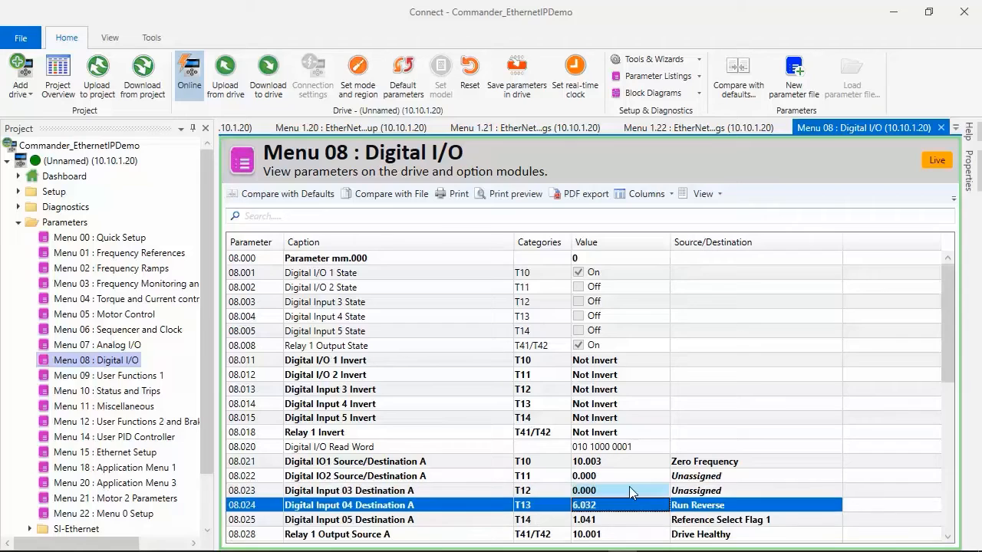
Step: Set Digital Input 04 Destination A (08.024) to 0.000
click(591, 508)
text(0)
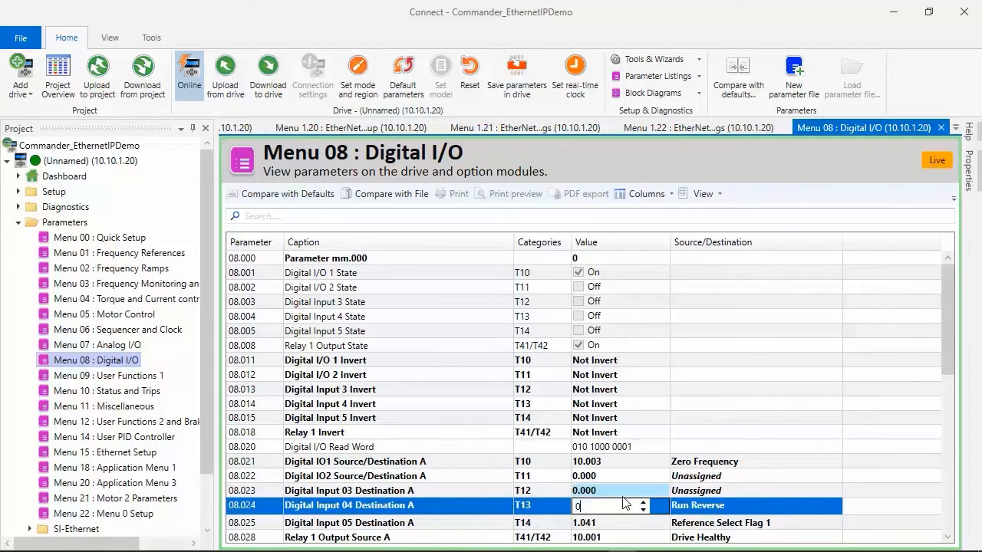
key(Return)
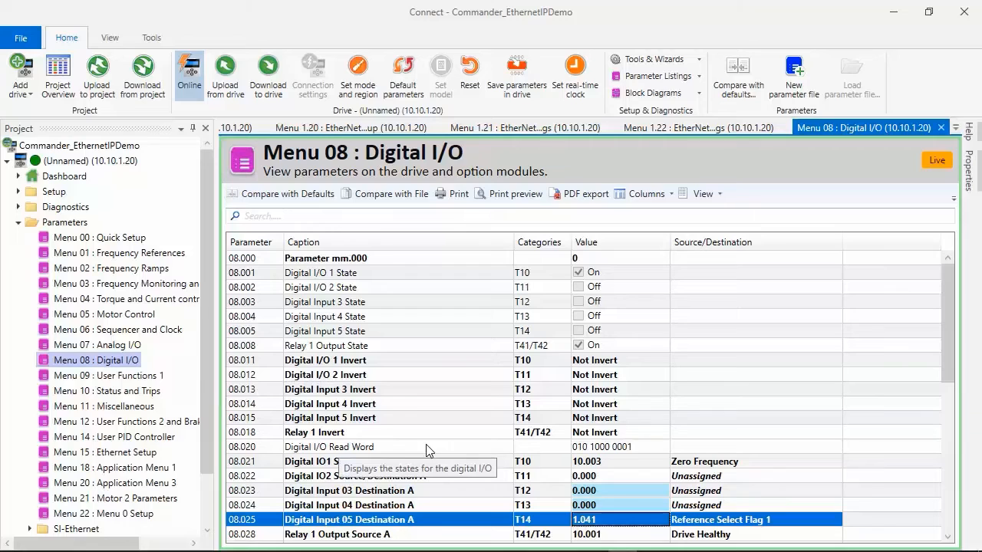
Step: Reset the drive, save its parameters in the drive, and upload them from the drive
click(469, 85)
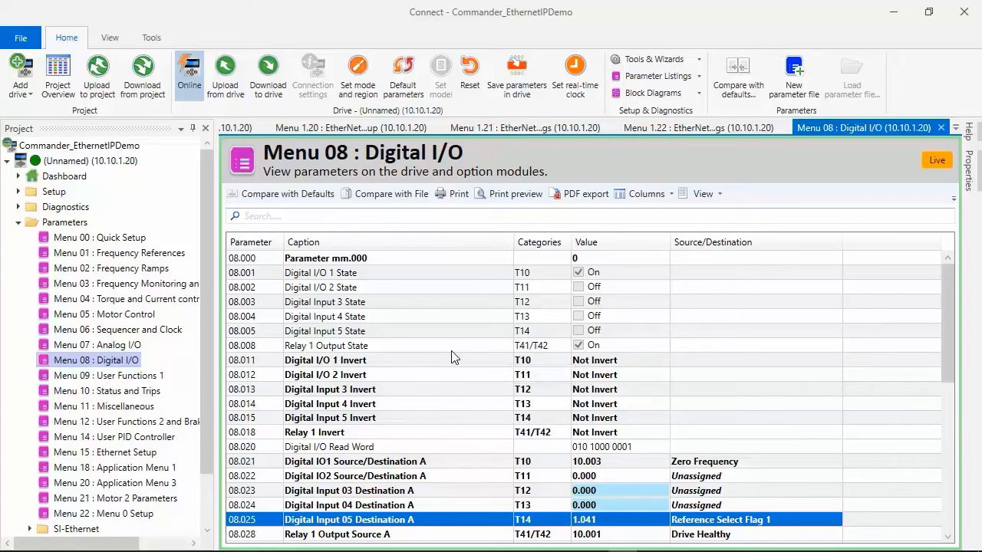
click(524, 91)
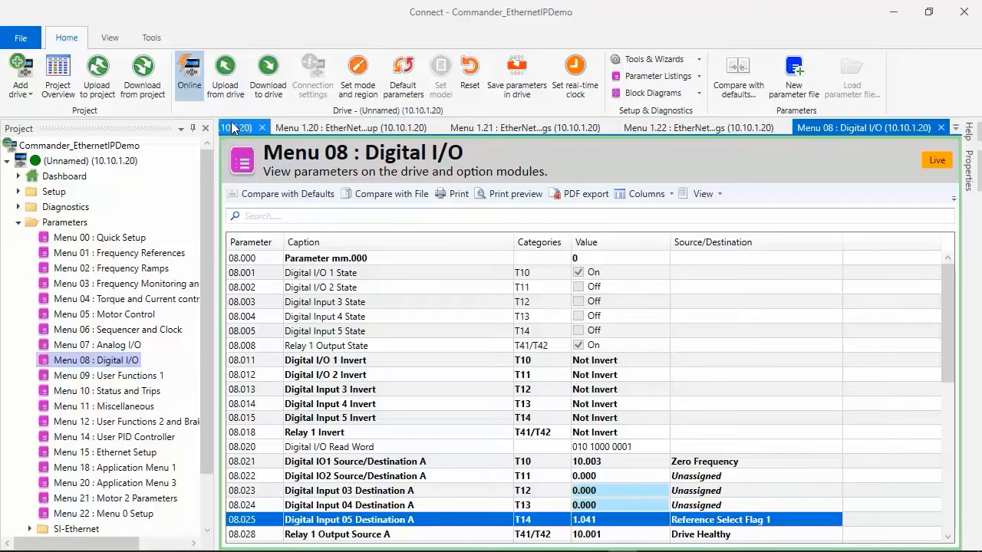
click(226, 91)
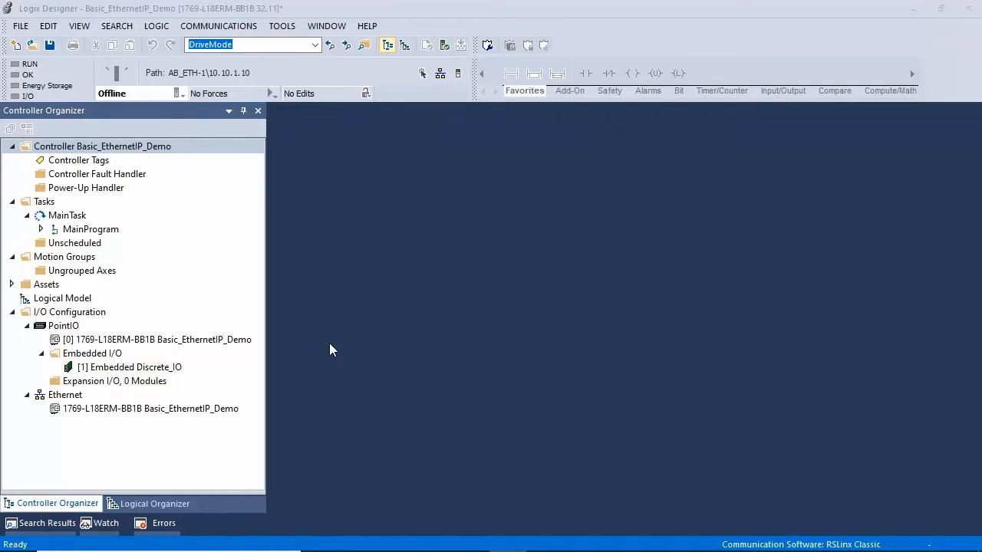
Step: In Logix Designer, add a Generic Ethernet Module under the Ethernet node of the I/O configuration
right_click(67, 395)
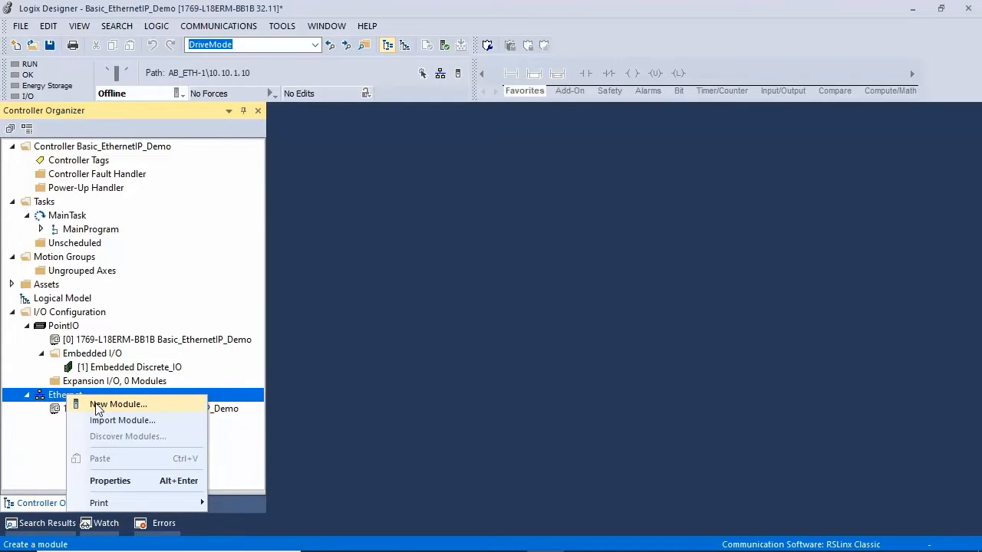
click(96, 404)
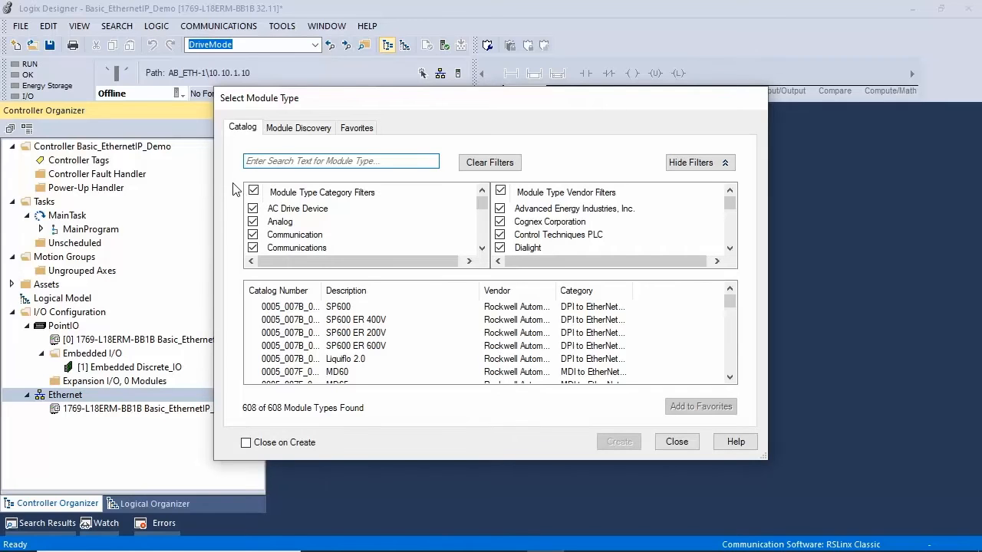
text(Generic)
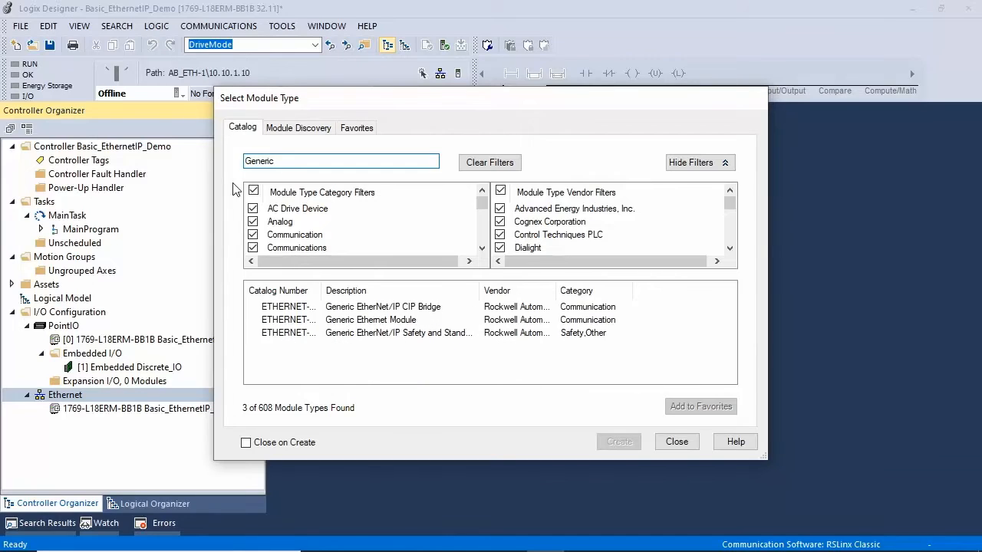
click(343, 323)
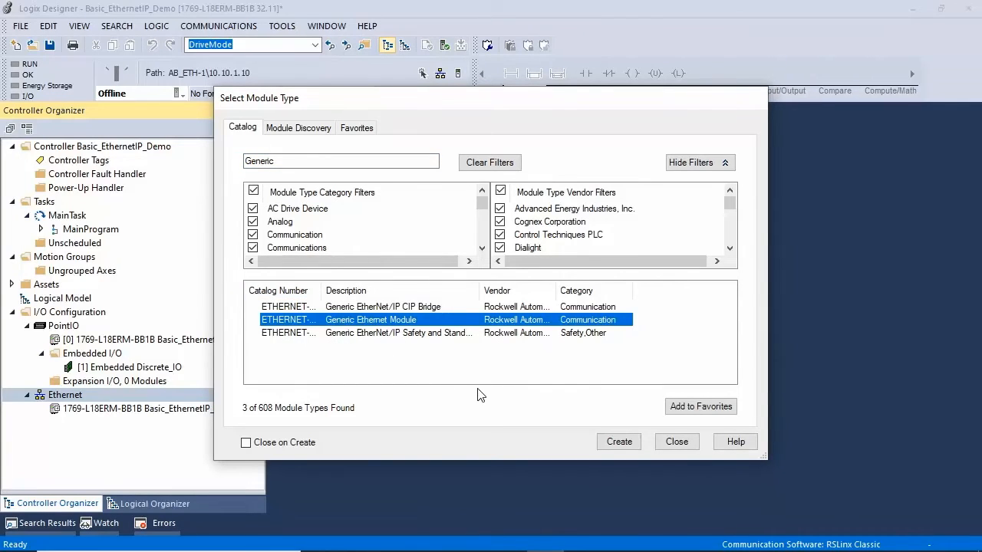
click(619, 442)
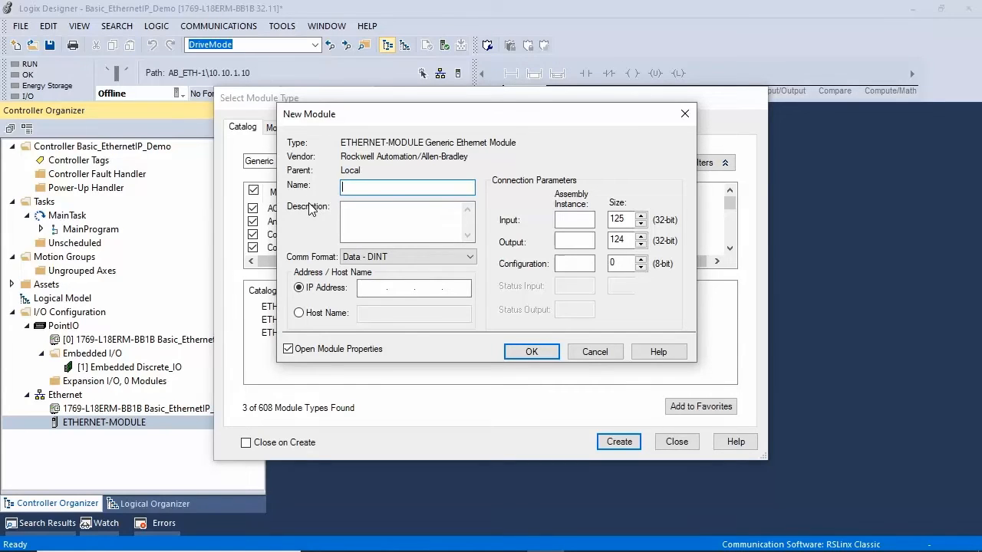
Step: Name the new module C300 and set its IP address to 10.10.1.20
text(C300)
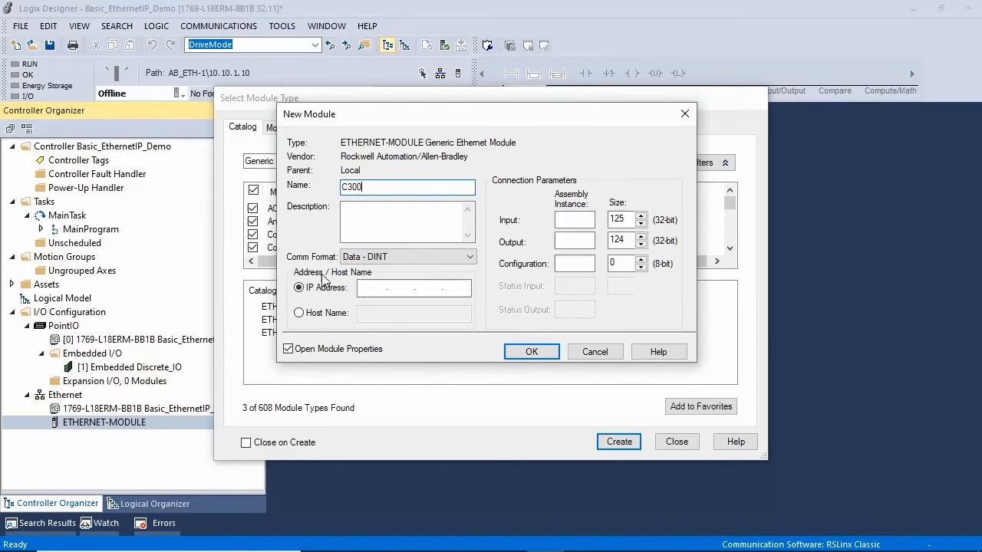
click(367, 289)
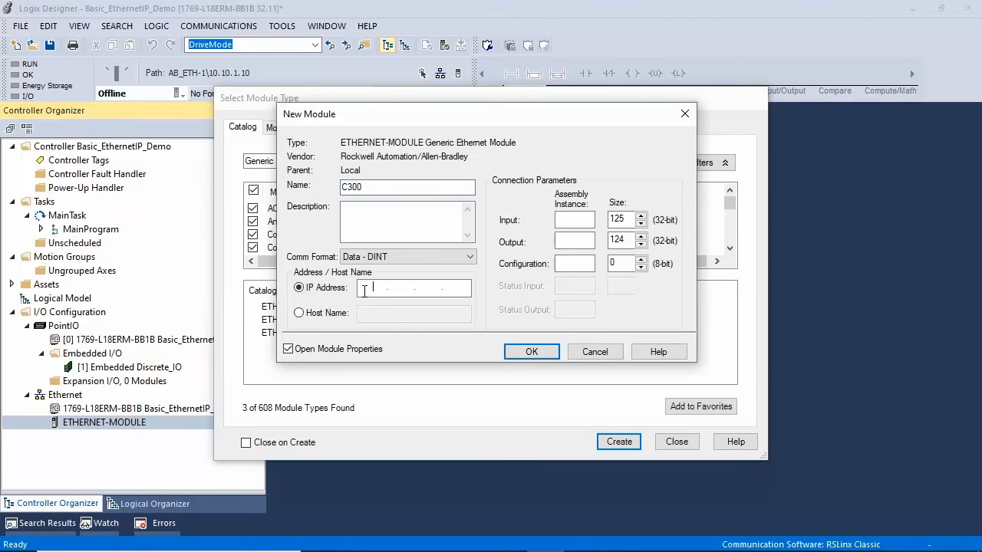
text(10.10.1.20)
Step: Set the module's assembly instances to 100 for input, 101 for output and 1 for configuration
click(574, 220)
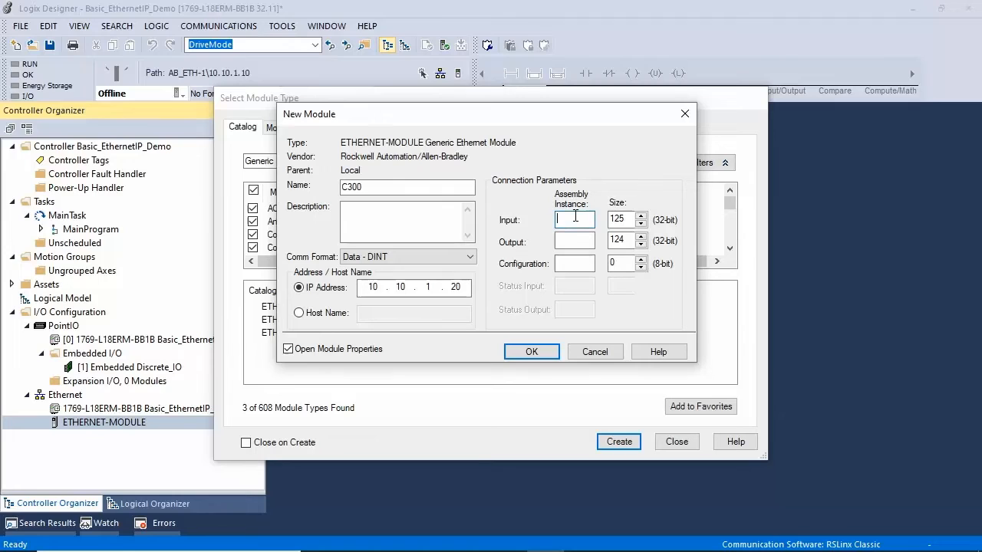
text(100)
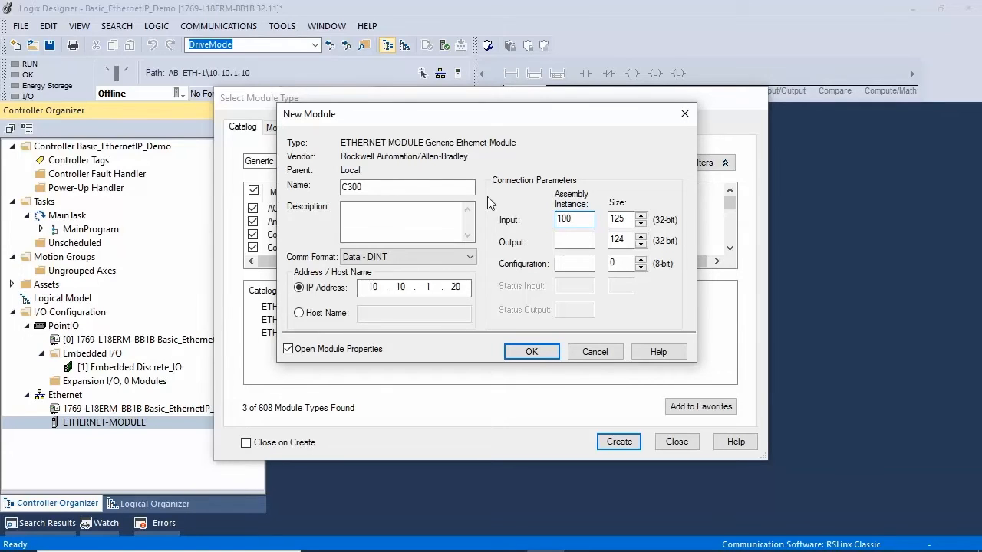
click(556, 237)
text(101)
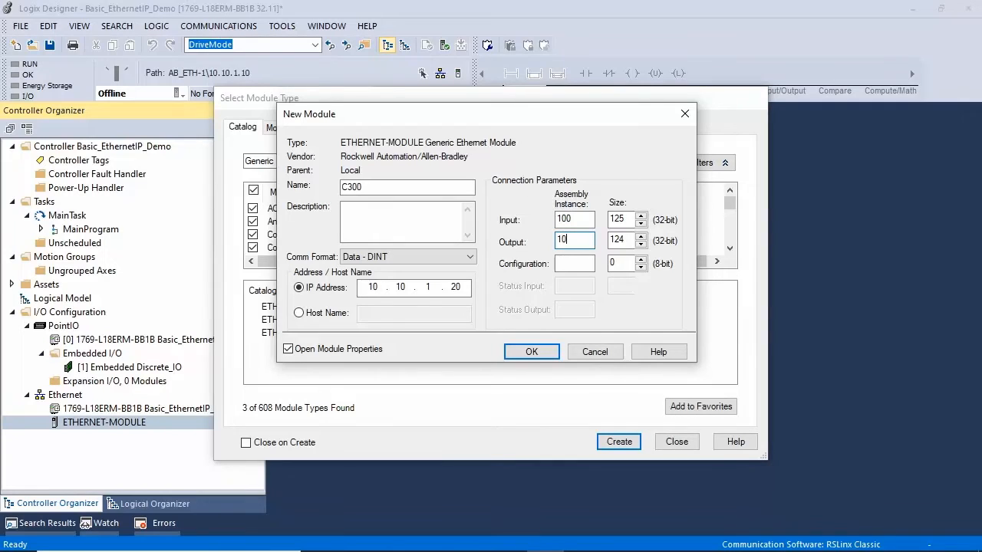
click(567, 264)
text(1)
Step: Set the input size to 2 and the output size to 4 32-bit words, and create the C300 module
click(628, 219)
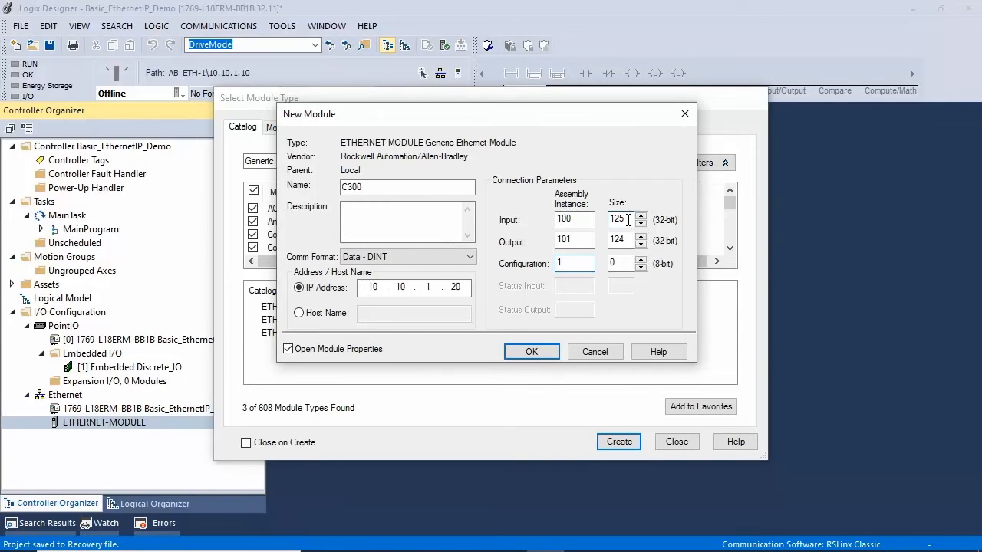
double_click(627, 219)
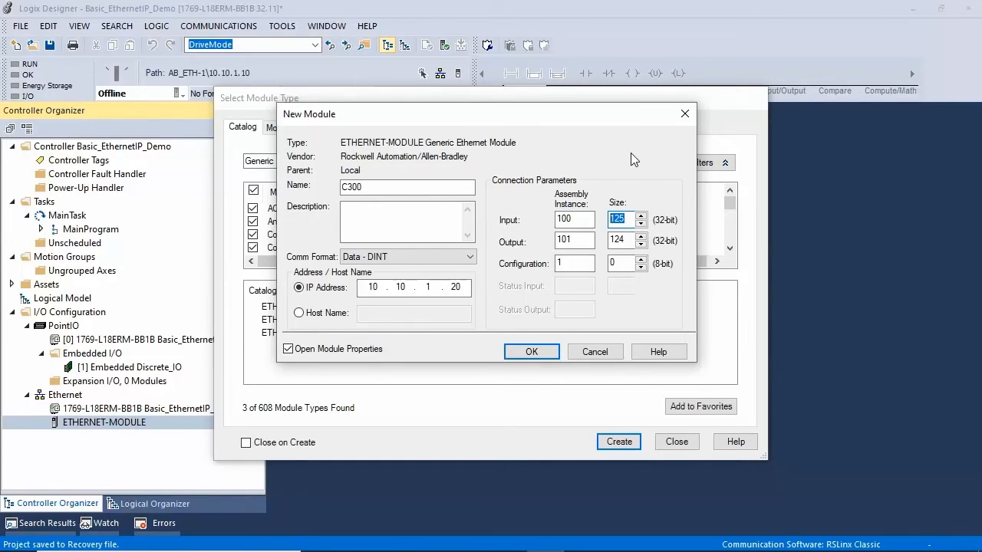
text(2)
double_click(616, 238)
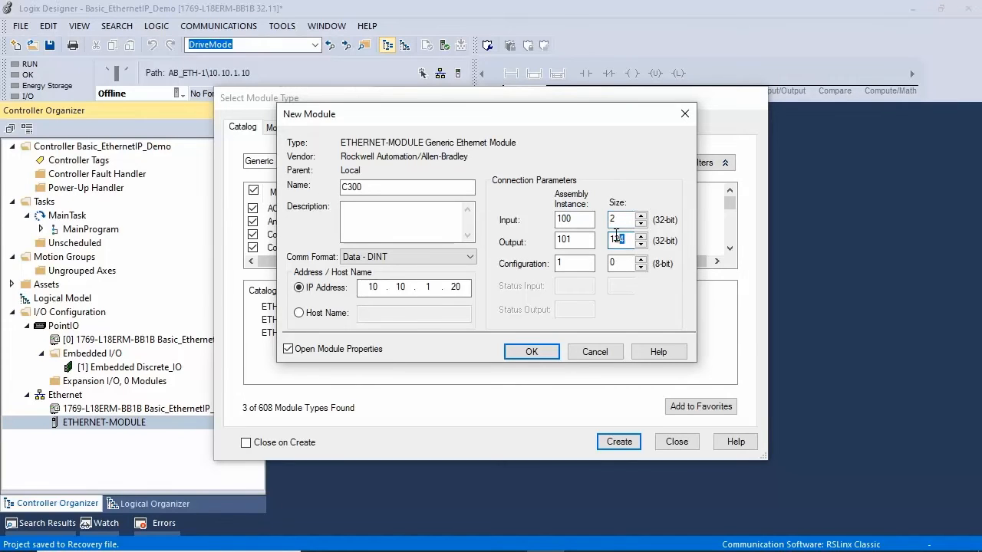
text(4)
click(532, 353)
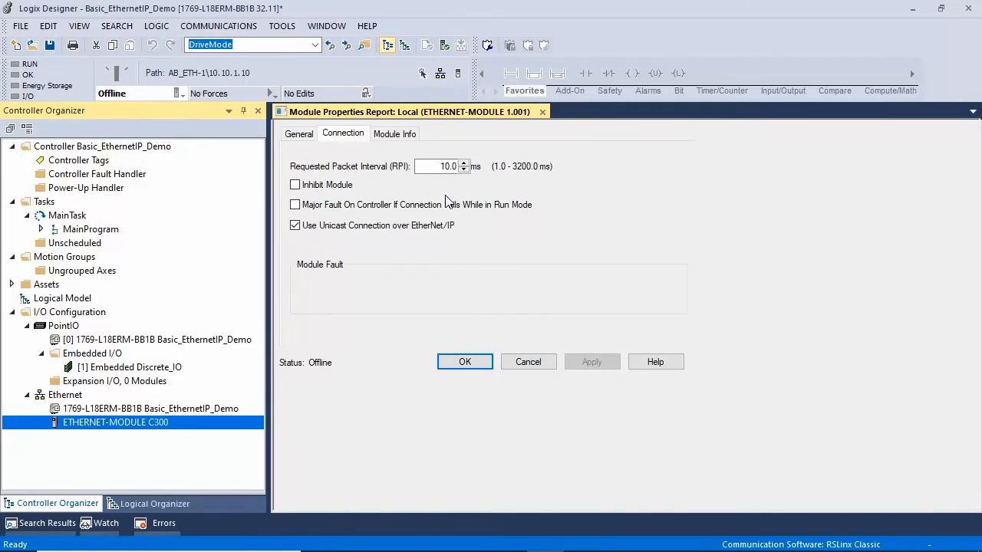
Step: Set the C300 module's Requested Packet Interval (RPI) to 50.0 ms and apply the module properties
drag(442, 169, 461, 169)
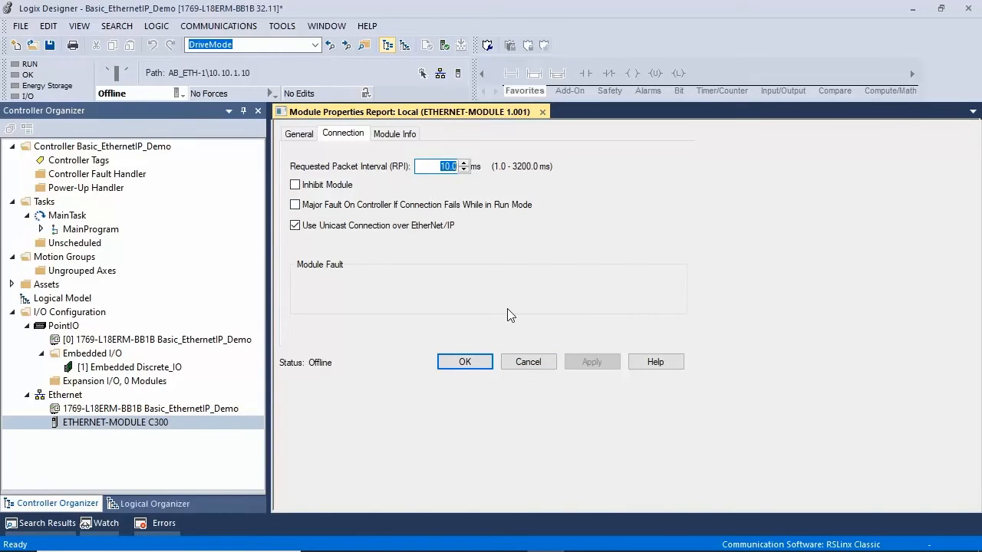
text(50.0)
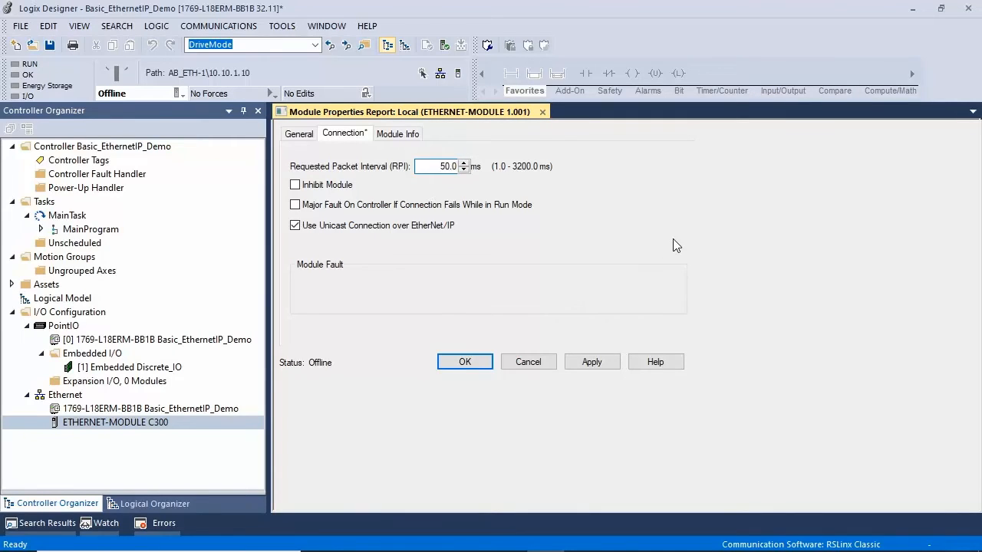
click(613, 362)
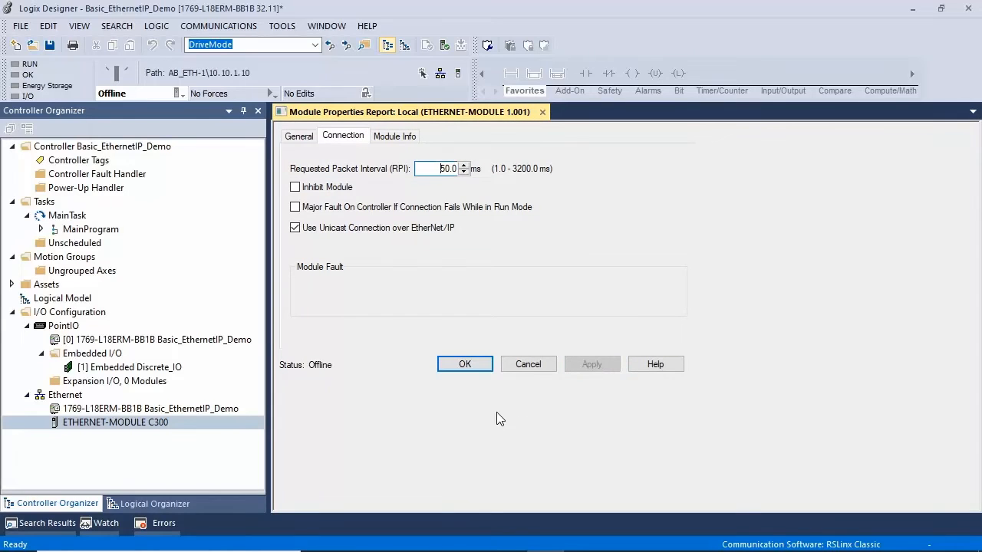
click(460, 366)
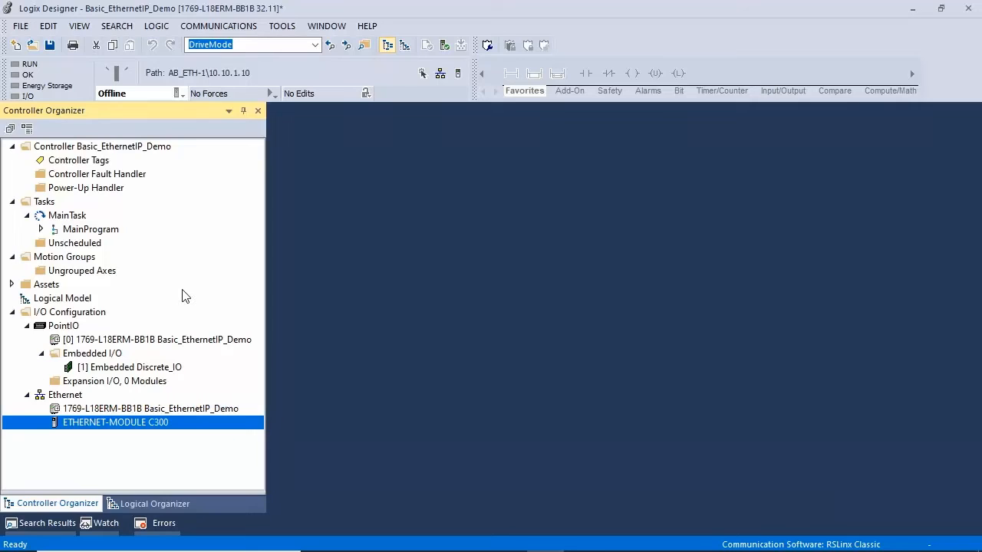
Step: Download the Basic_EthernetIP_Demo project to the controller and return it to Remote Run mode
click(184, 96)
click(198, 144)
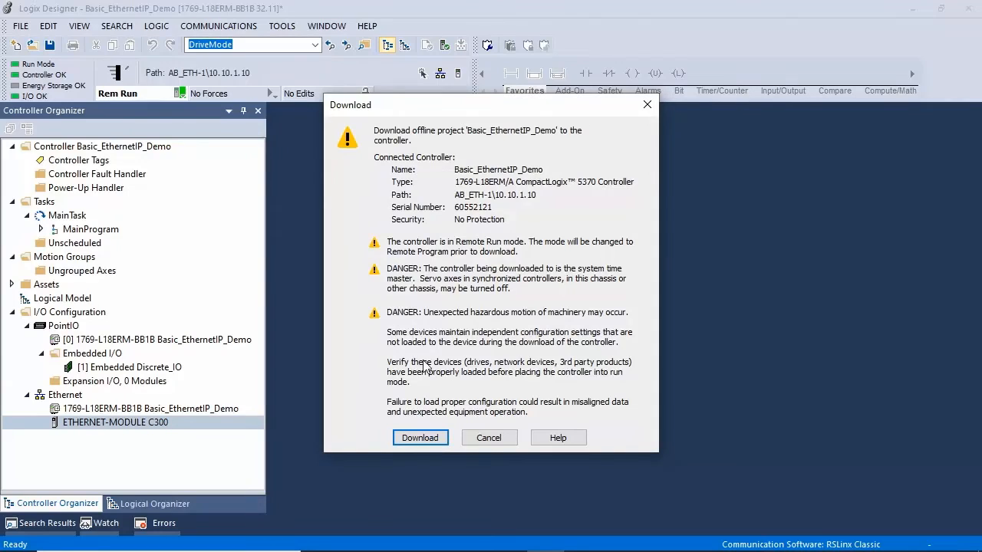
click(422, 437)
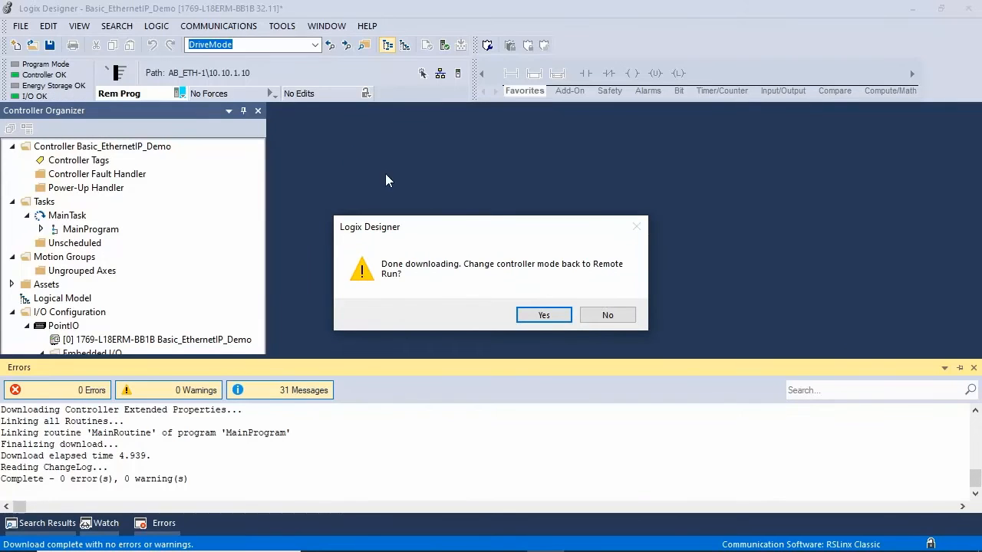
click(544, 314)
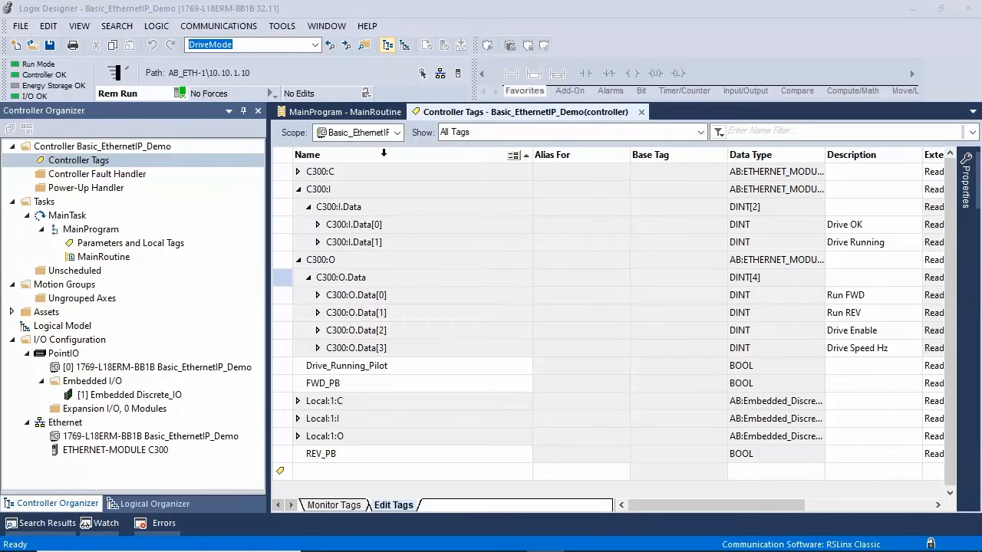
Step: Examine the MainRoutine ladder logic for the drive enable, speed and run forward/reverse rungs
click(374, 113)
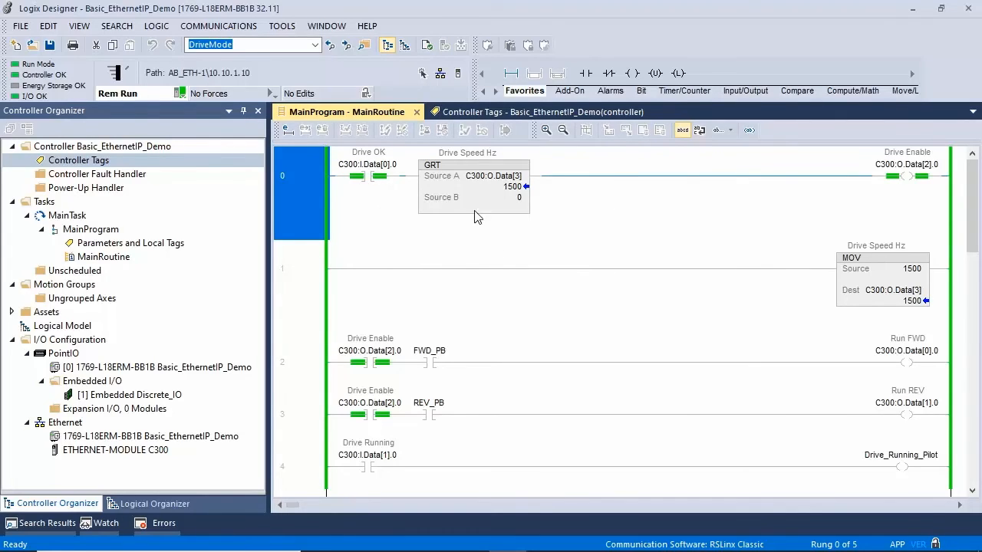
mouse_move(482, 205)
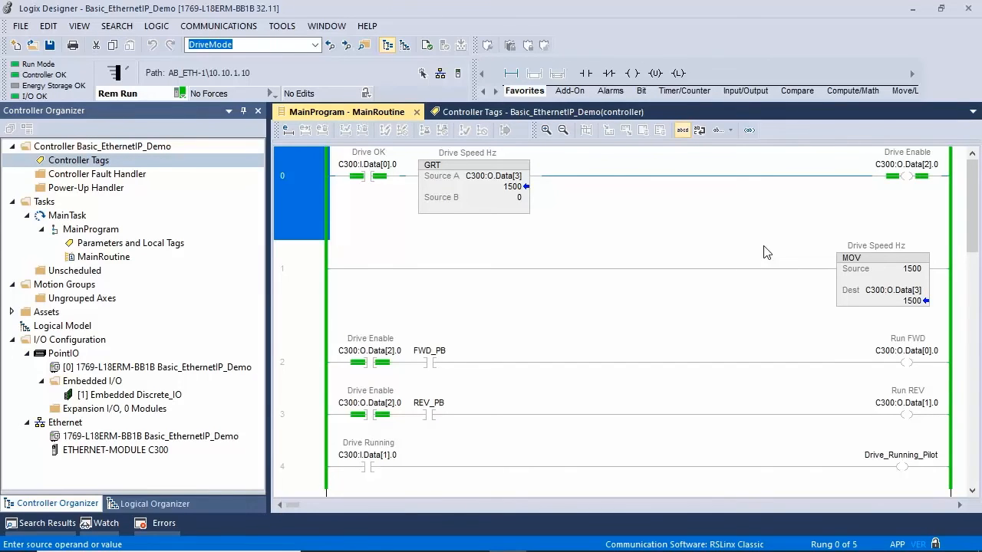
Step: Switch to Connect and locate Preset Reference 1 (parameter 01.021) in the drive's Menu 01 frequency references to check its units and decimal places
key(alt+Tab)
key(alt+Tab)
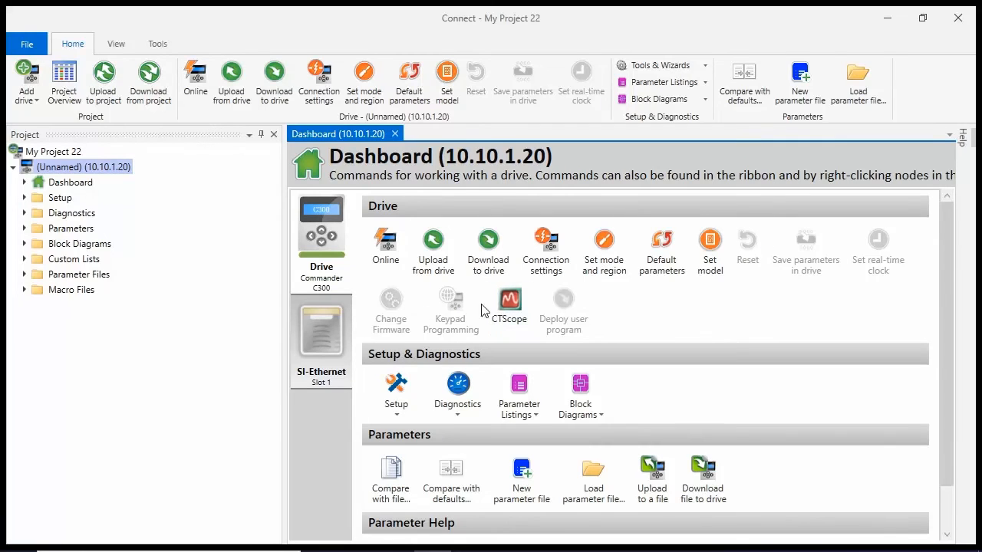
click(24, 229)
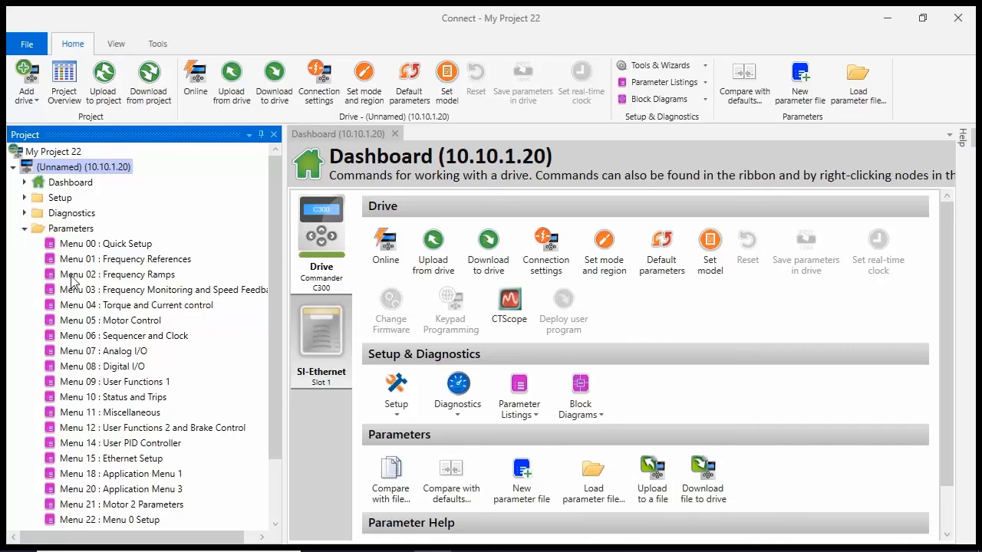
double_click(123, 261)
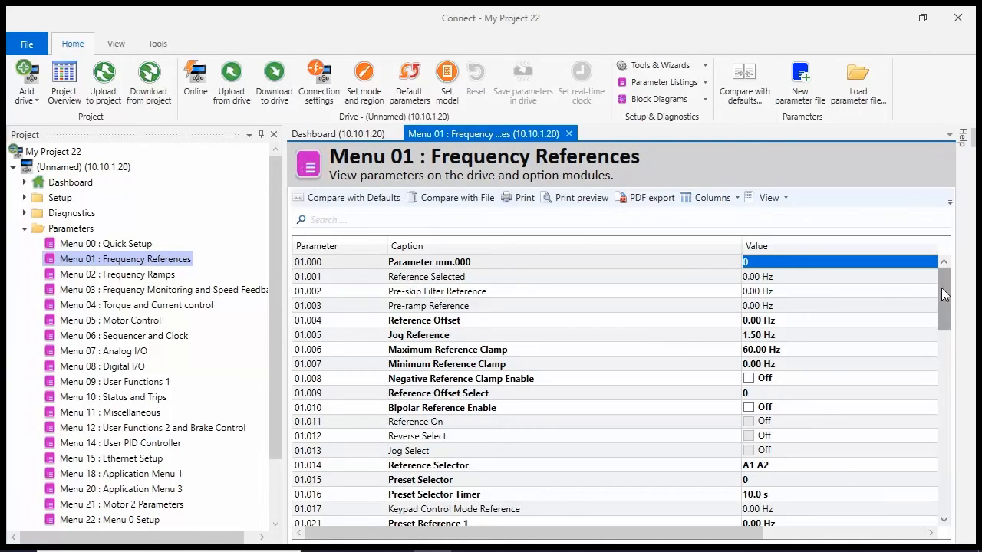
drag(943, 291, 945, 336)
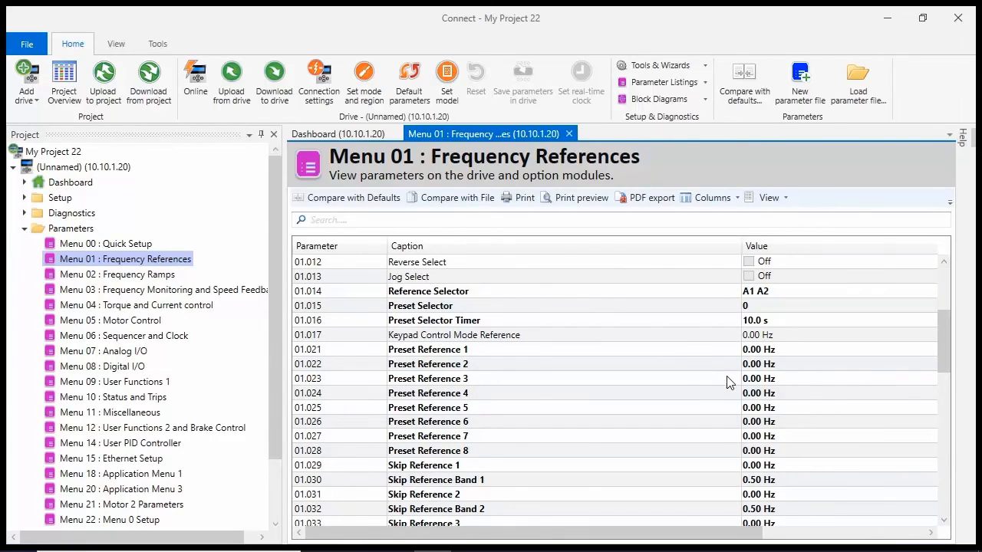
click(691, 352)
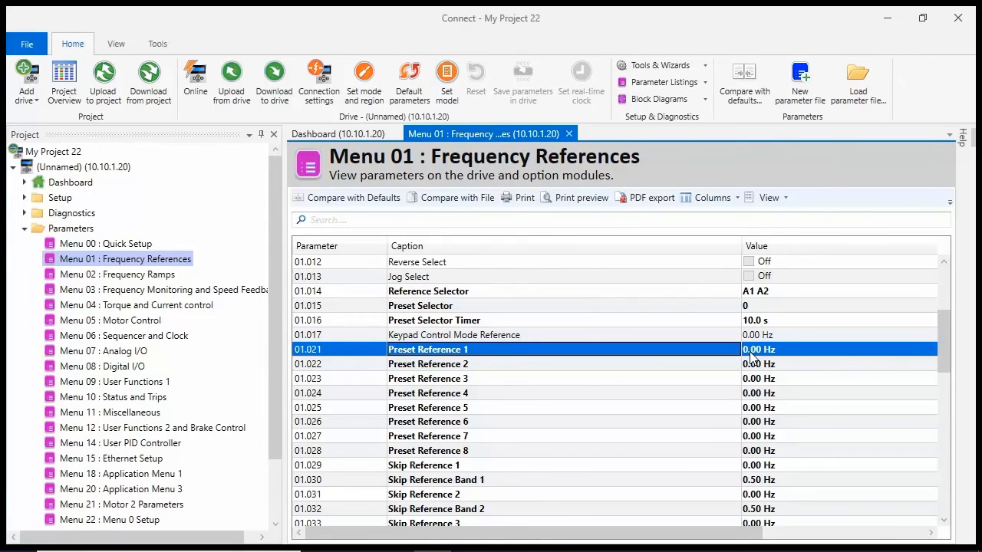
Step: Switch back to Logix Designer and toggle the FWD_PB bit on rung 2 on and off to run the drive forward and stop it
key(alt+Tab)
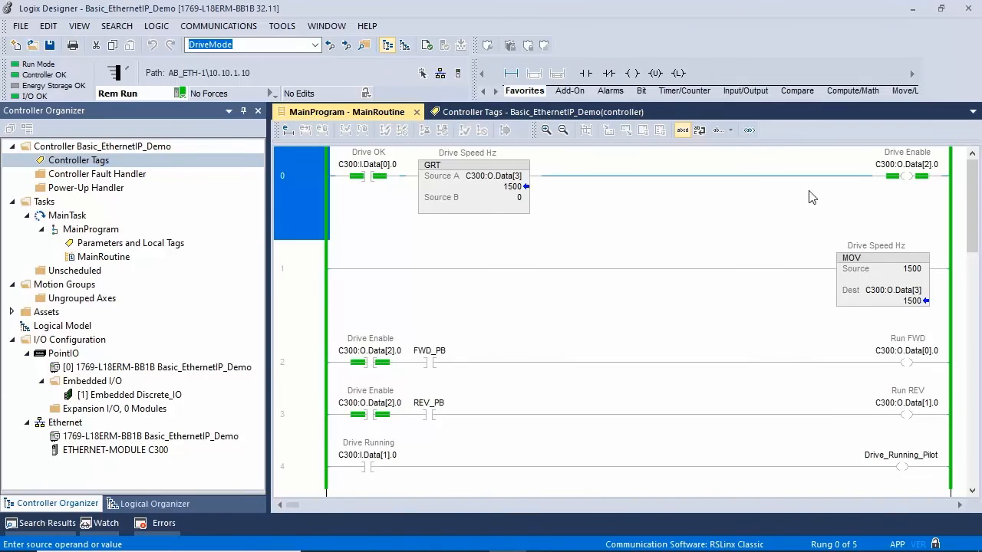
right_click(430, 370)
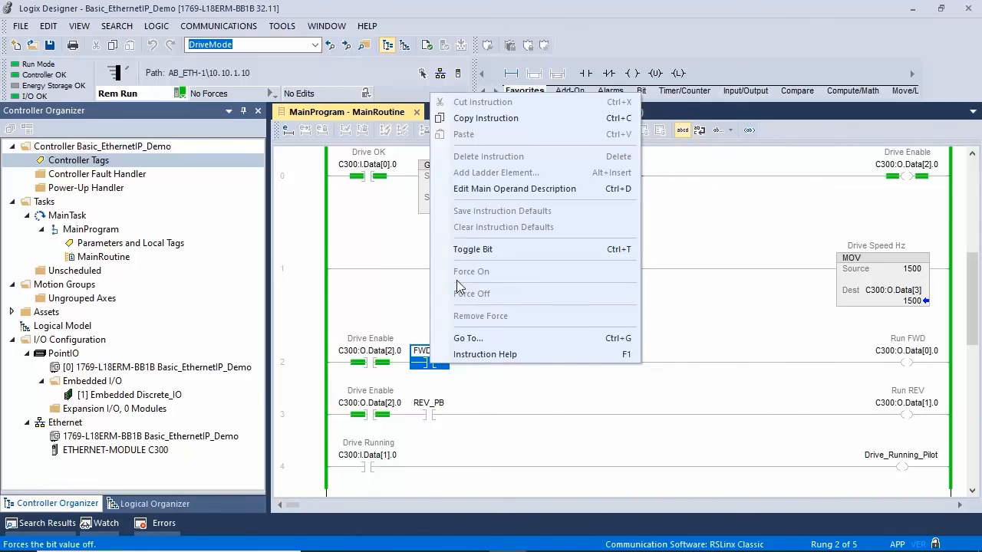
click(472, 251)
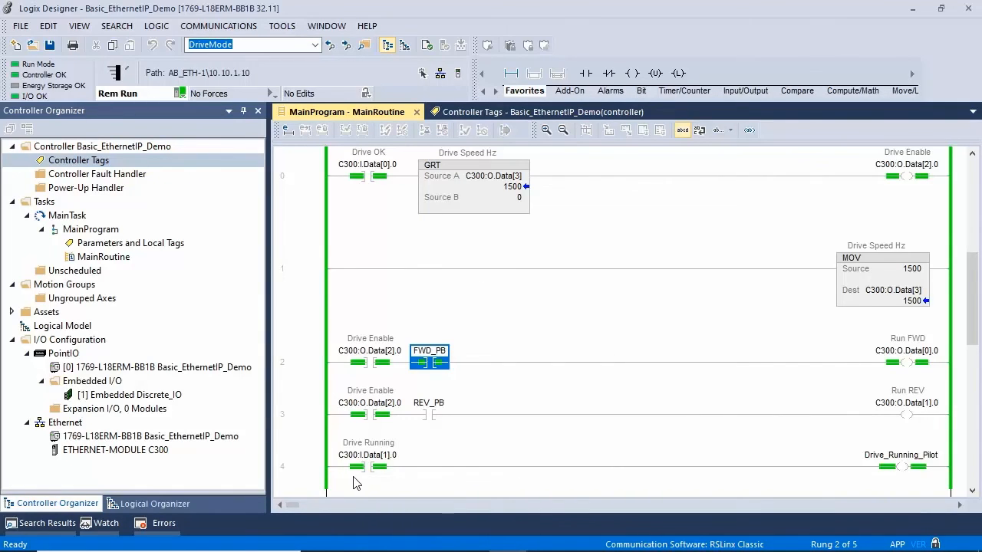
mouse_move(884, 463)
right_click(438, 366)
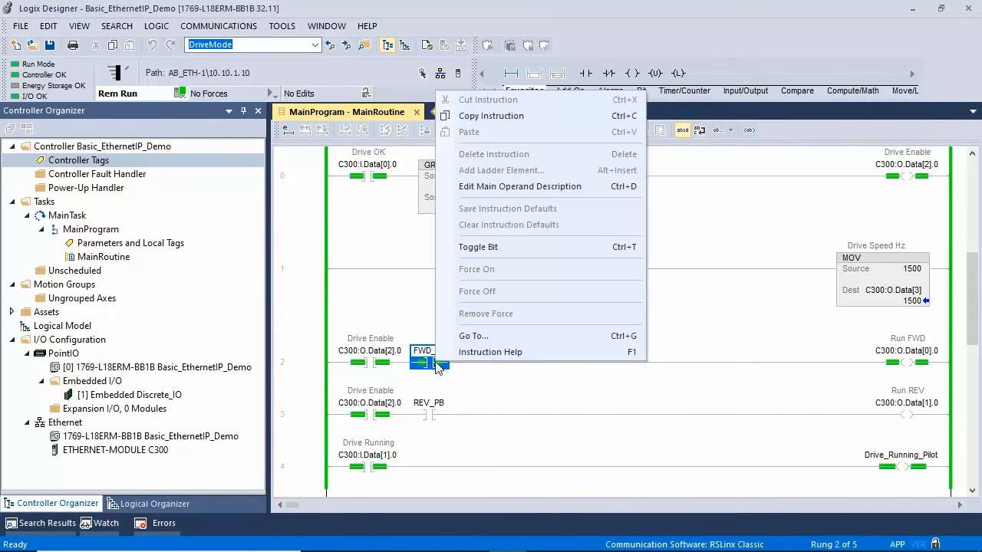
click(482, 247)
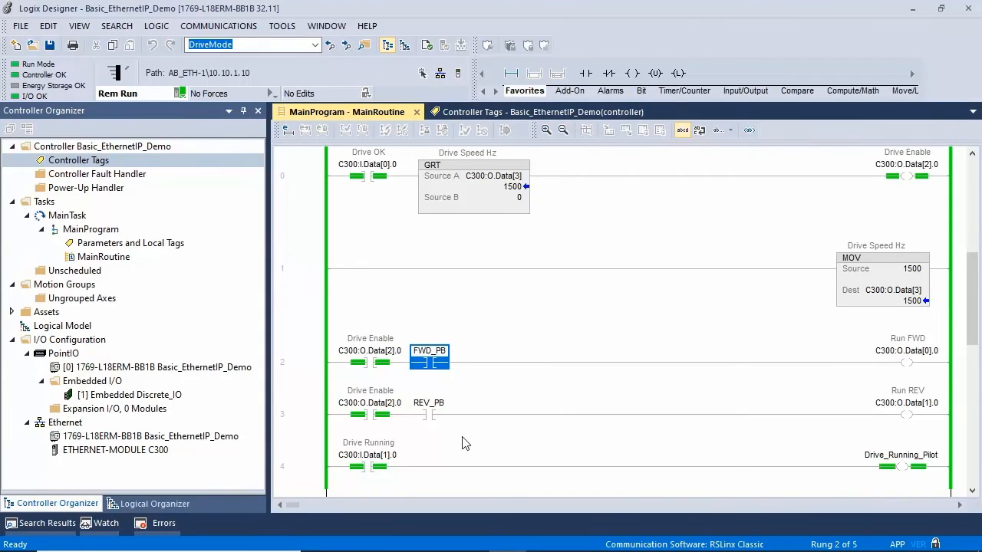
Step: Toggle the REV_PB bit on rung 3 to run the drive in reverse
click(434, 418)
right_click(434, 421)
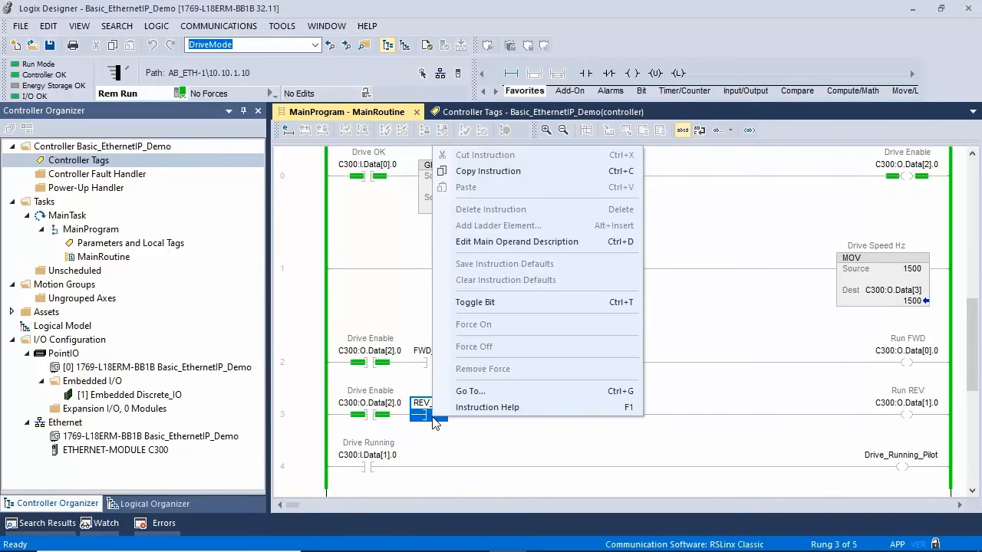
click(477, 302)
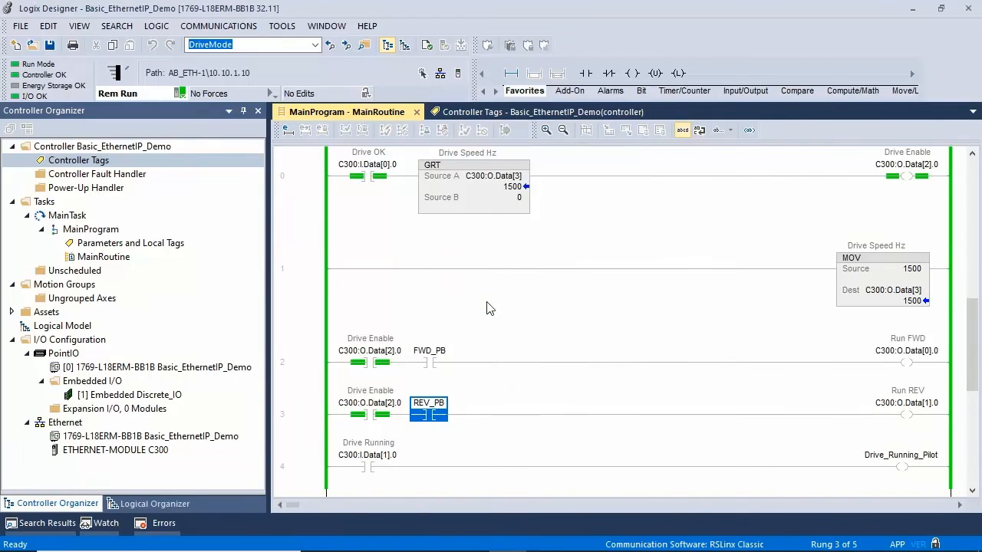